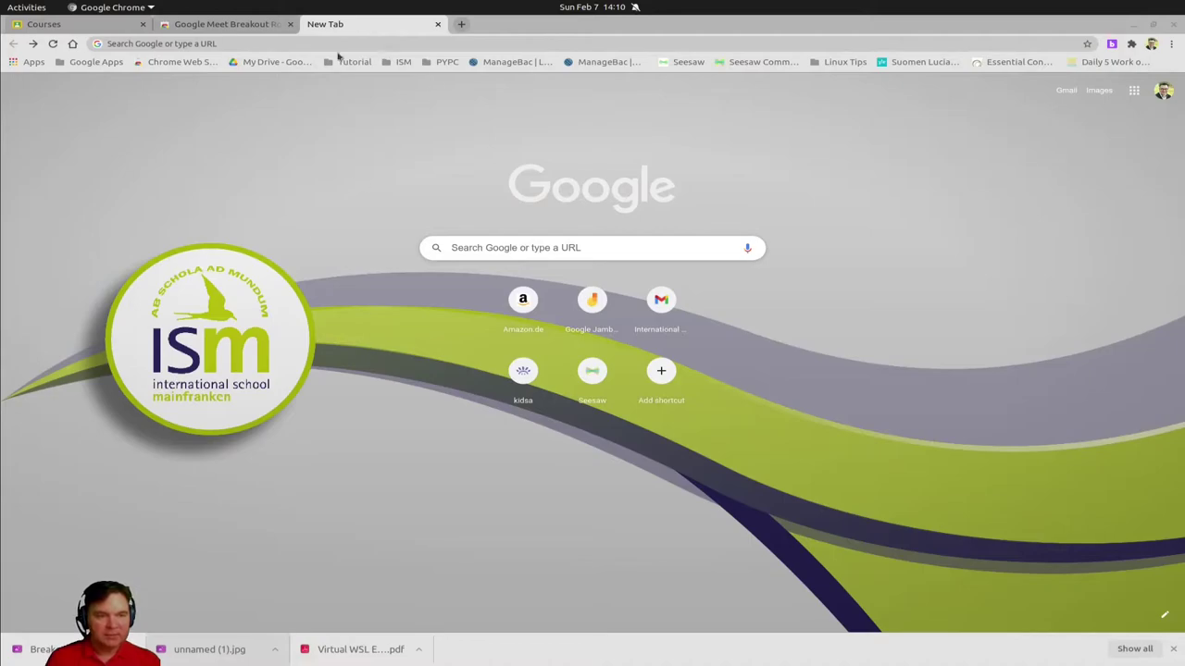
Search the Chrome Web Store for 'breakout room', open the Google Meet Breakout Rooms listing, and launch its panel
{"action": "left_click", "coordinate": [182, 63]}
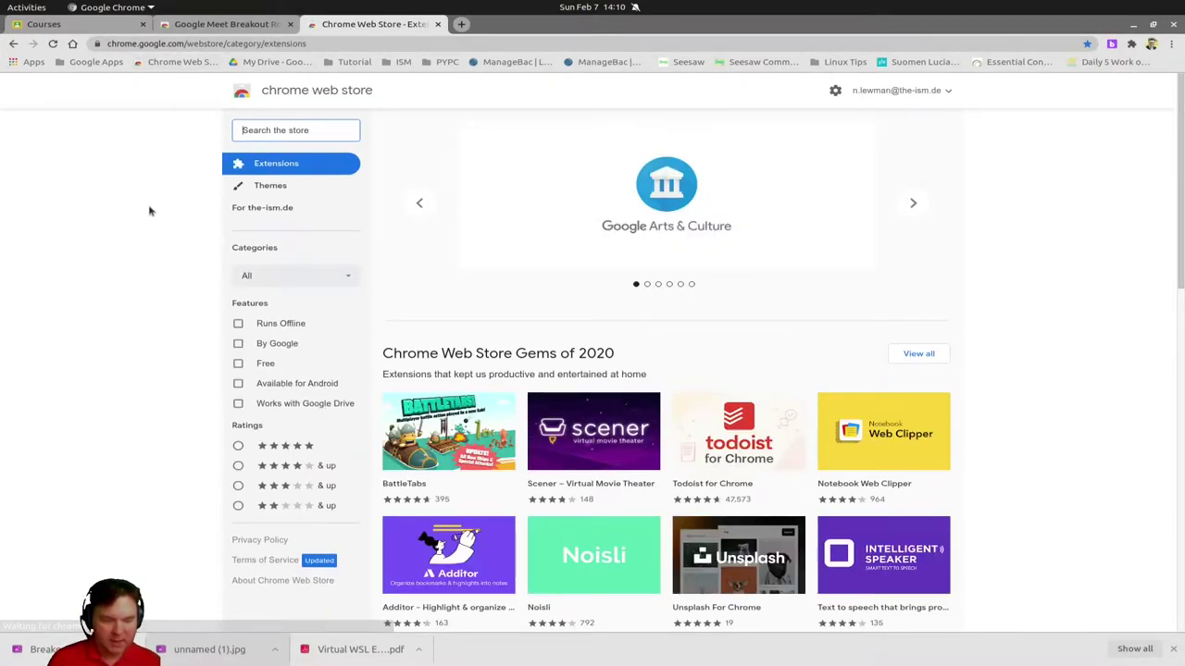
{"action": "type", "text": "breakou"}
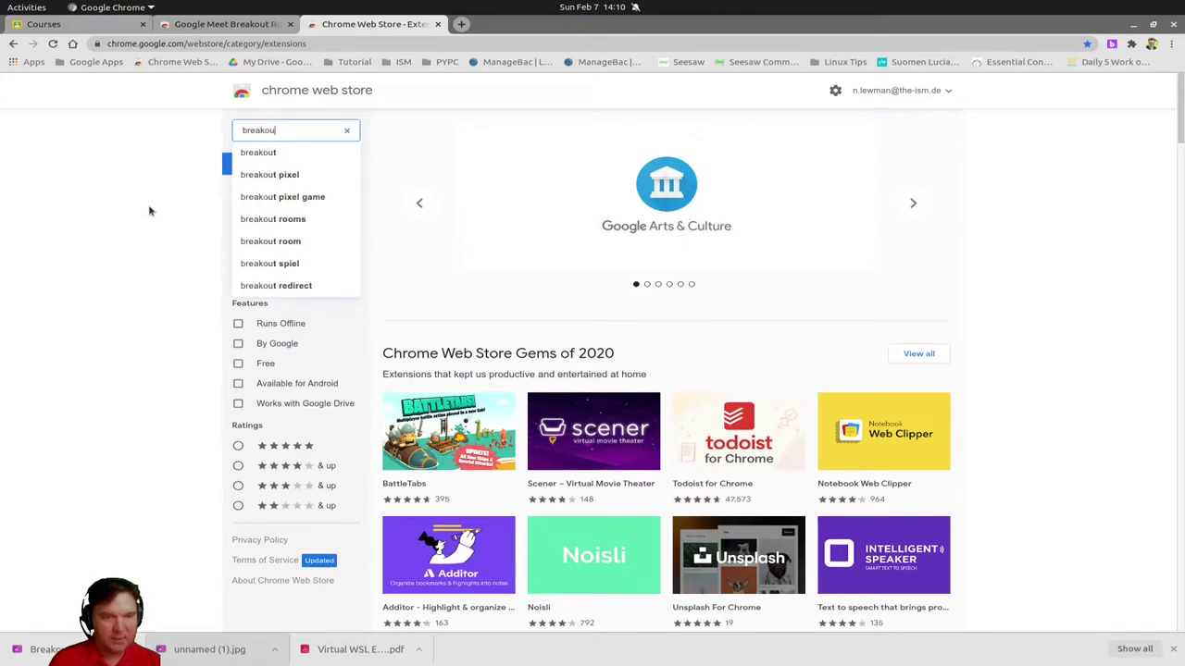
{"action": "type", "text": "t room"}
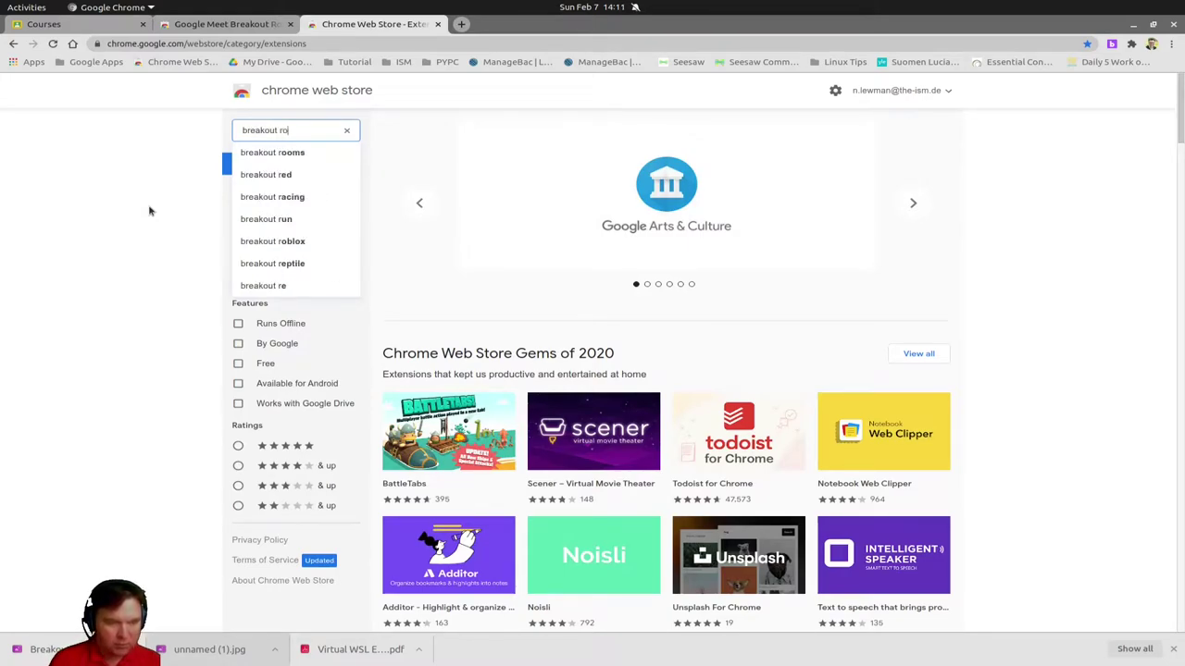
{"action": "left_click", "coordinate": [287, 154]}
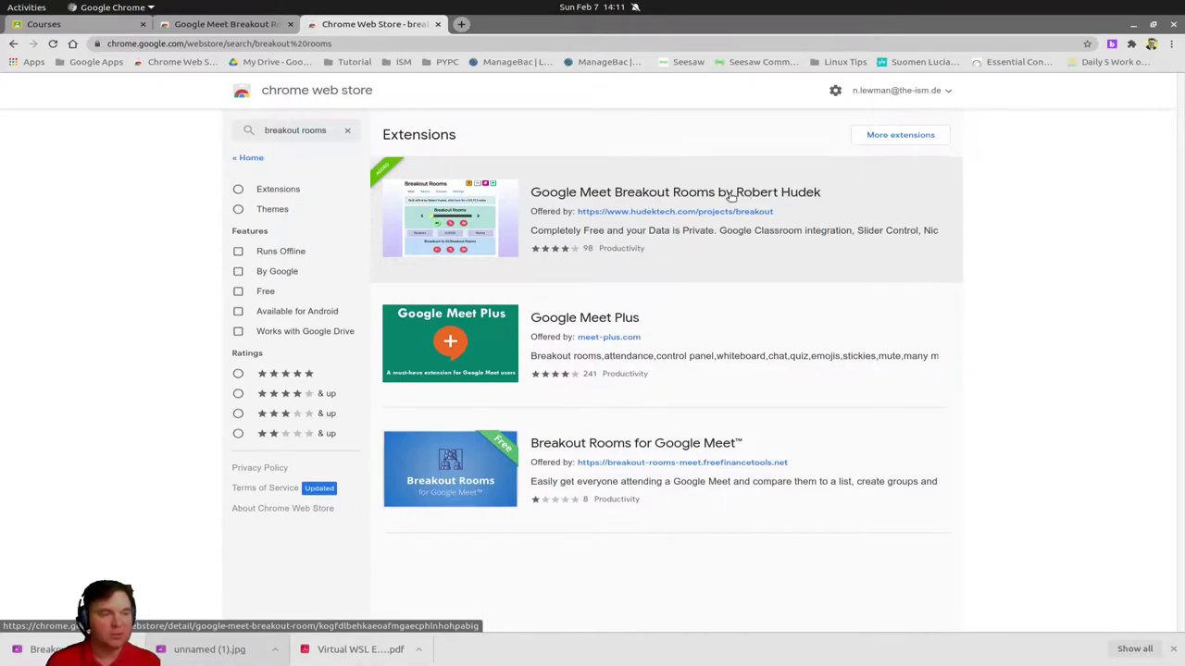
{"action": "left_click", "coordinate": [646, 196]}
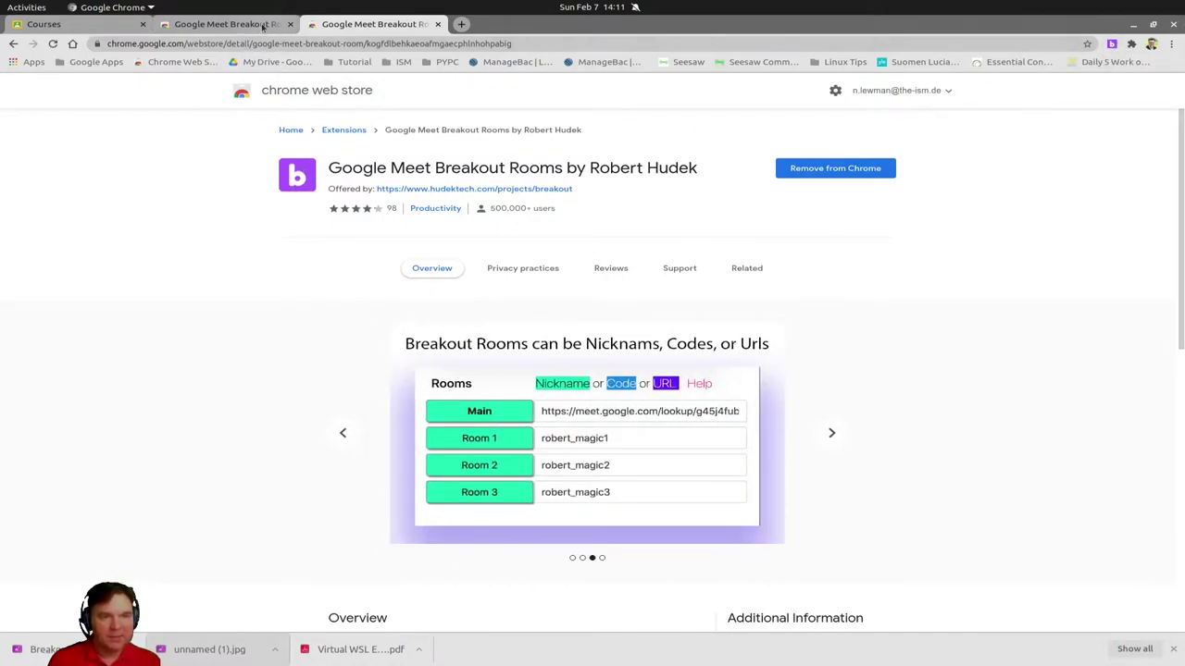
{"action": "left_click", "coordinate": [1112, 47]}
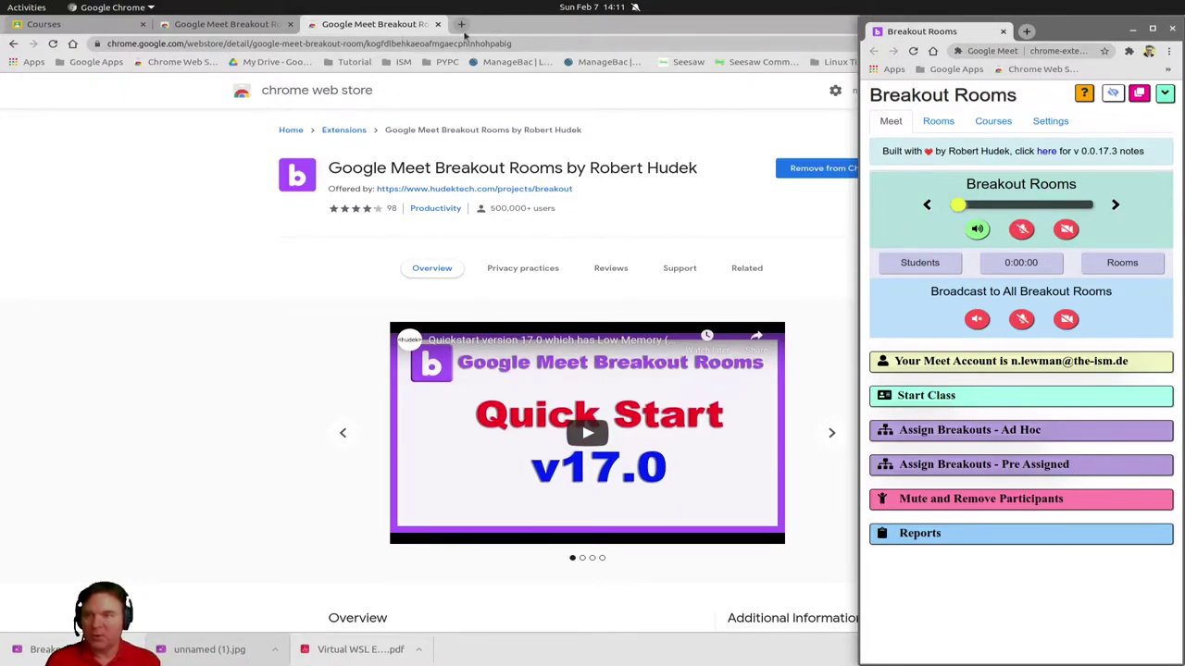
From a new tab, open the Breakout Rooms panel on its Courses list
{"action": "left_click", "coordinate": [460, 25]}
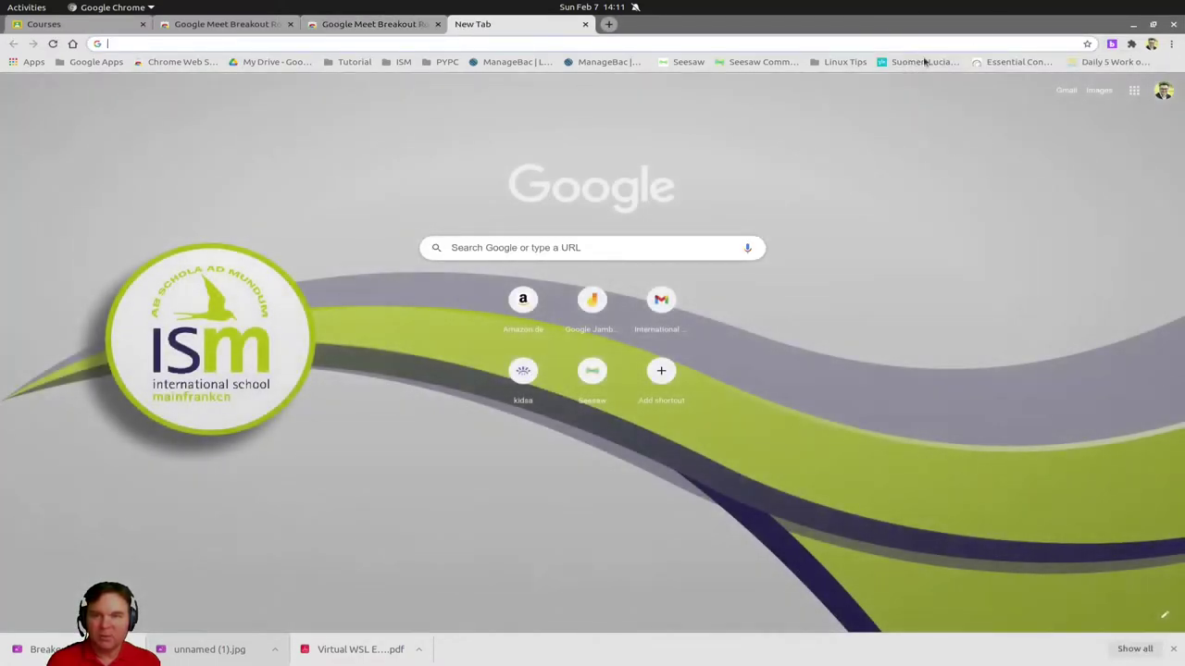
{"action": "left_click", "coordinate": [1111, 44]}
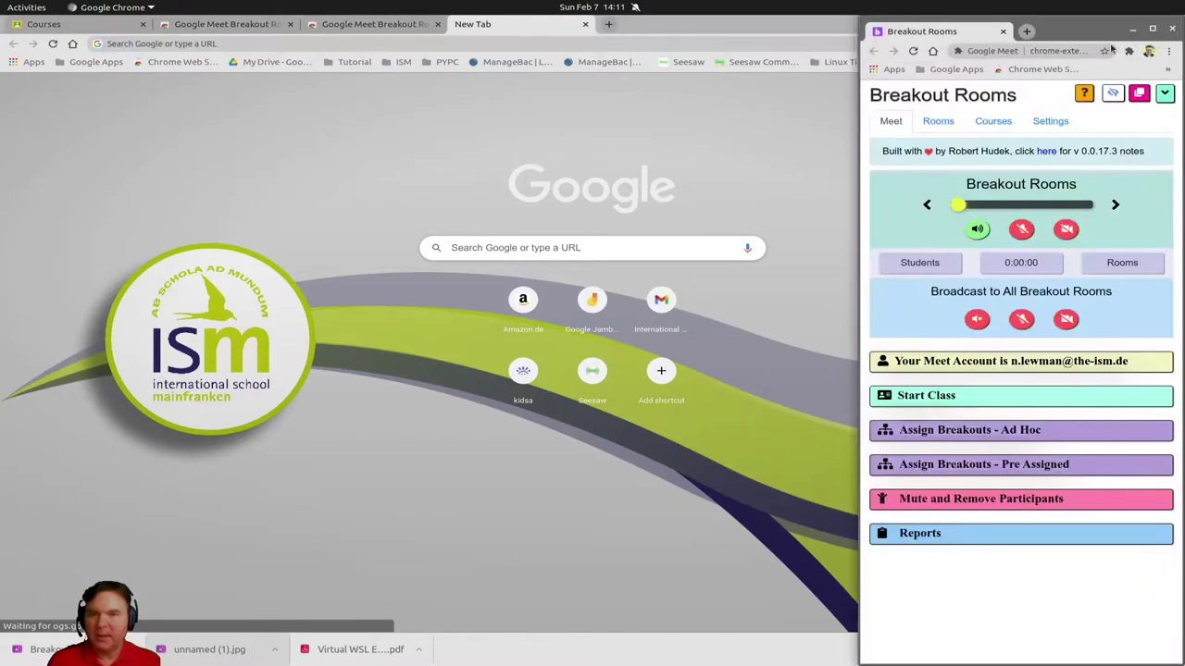
{"action": "left_click", "coordinate": [993, 123]}
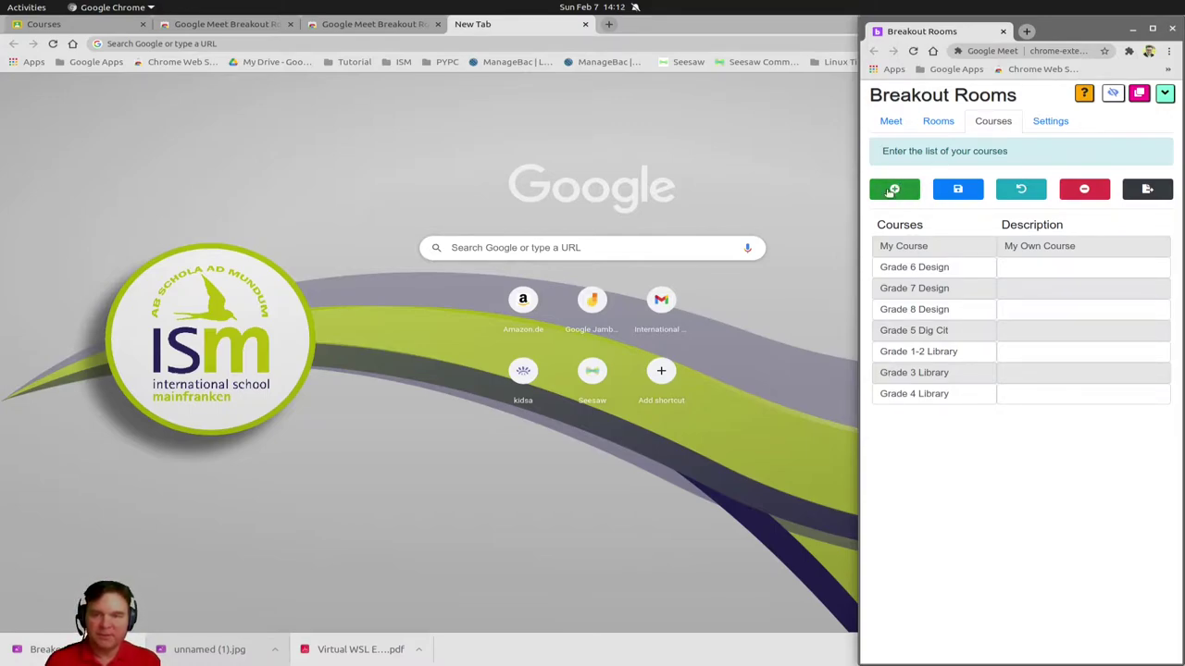
Add a new course row named 'PYP Meet' and save the course list
{"action": "left_click", "coordinate": [894, 190]}
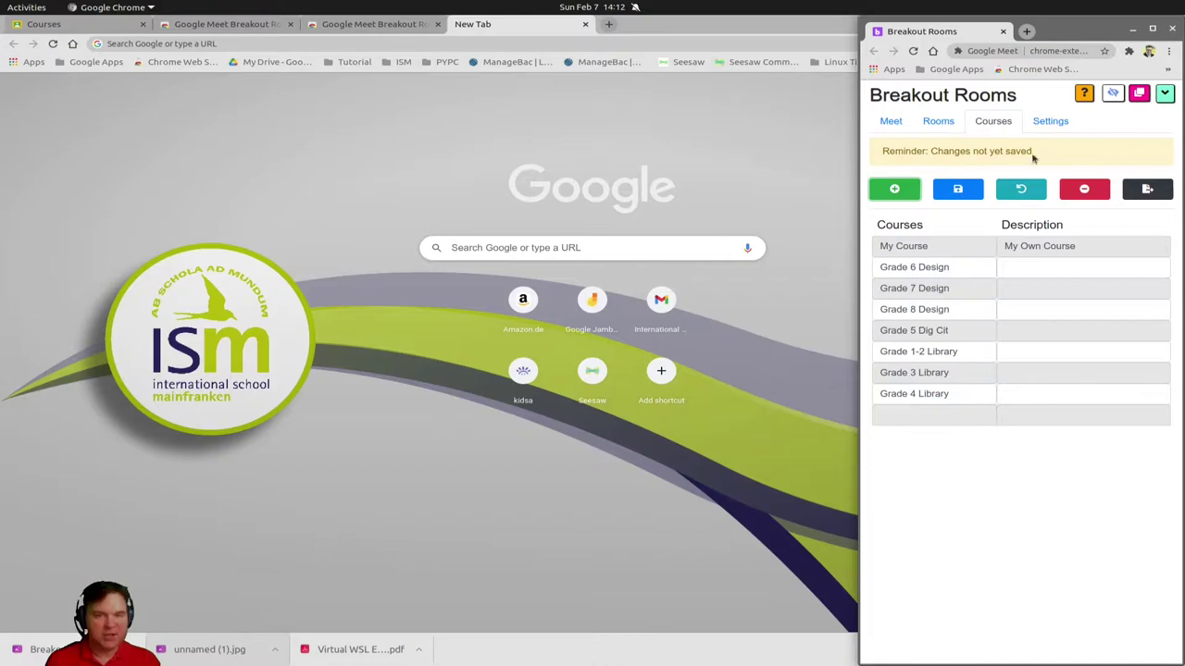
{"action": "left_click", "coordinate": [911, 416]}
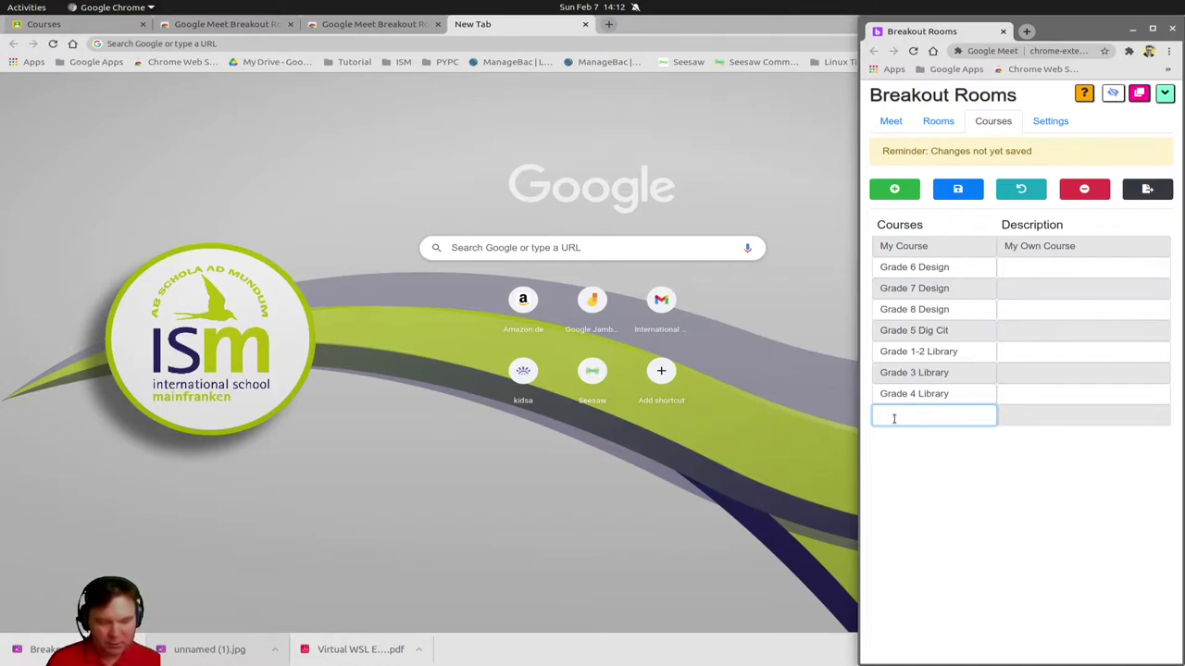
{"action": "type", "text": "P"}
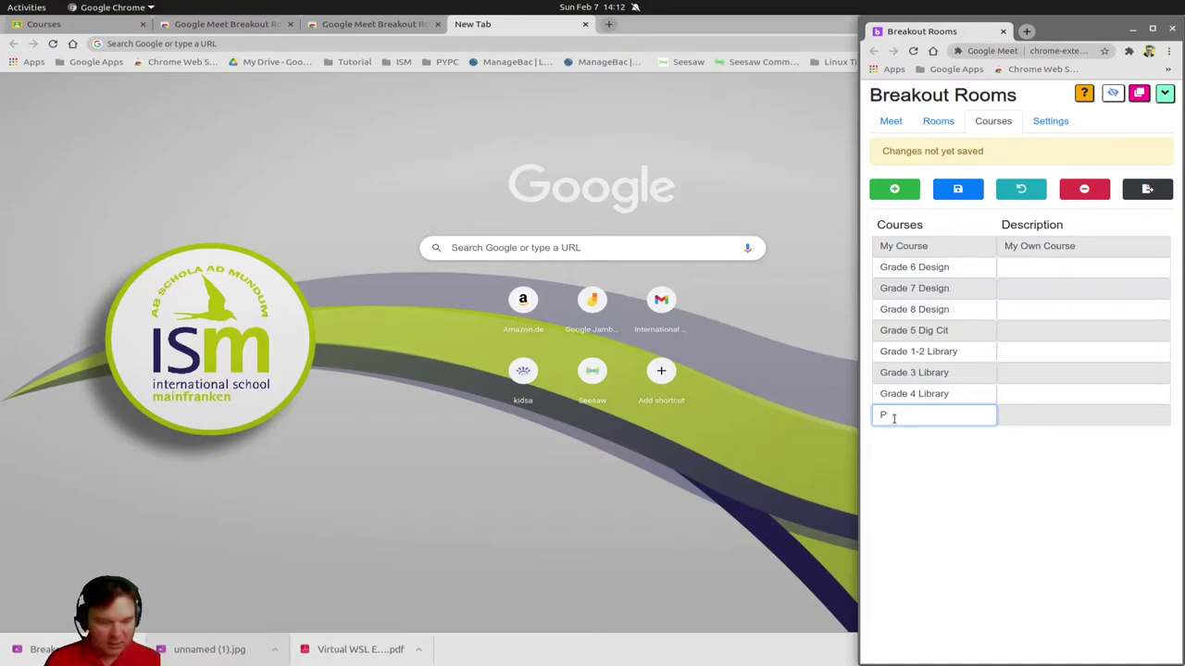
{"action": "type", "text": "YP"}
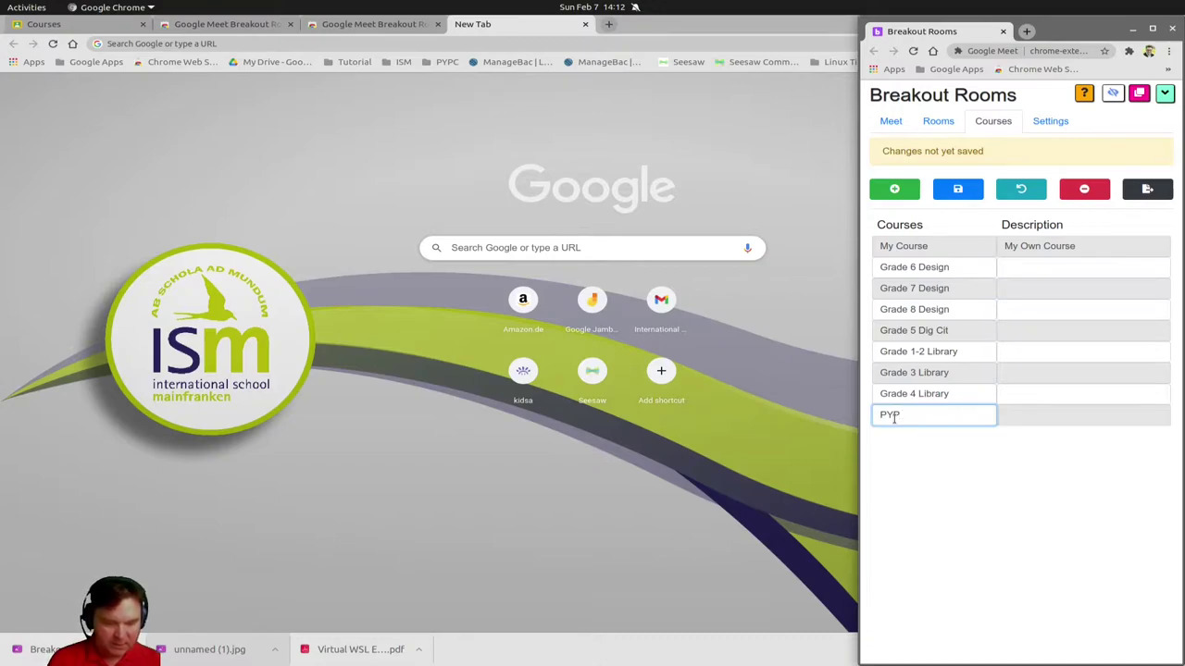
{"action": "type", "text": " Meet"}
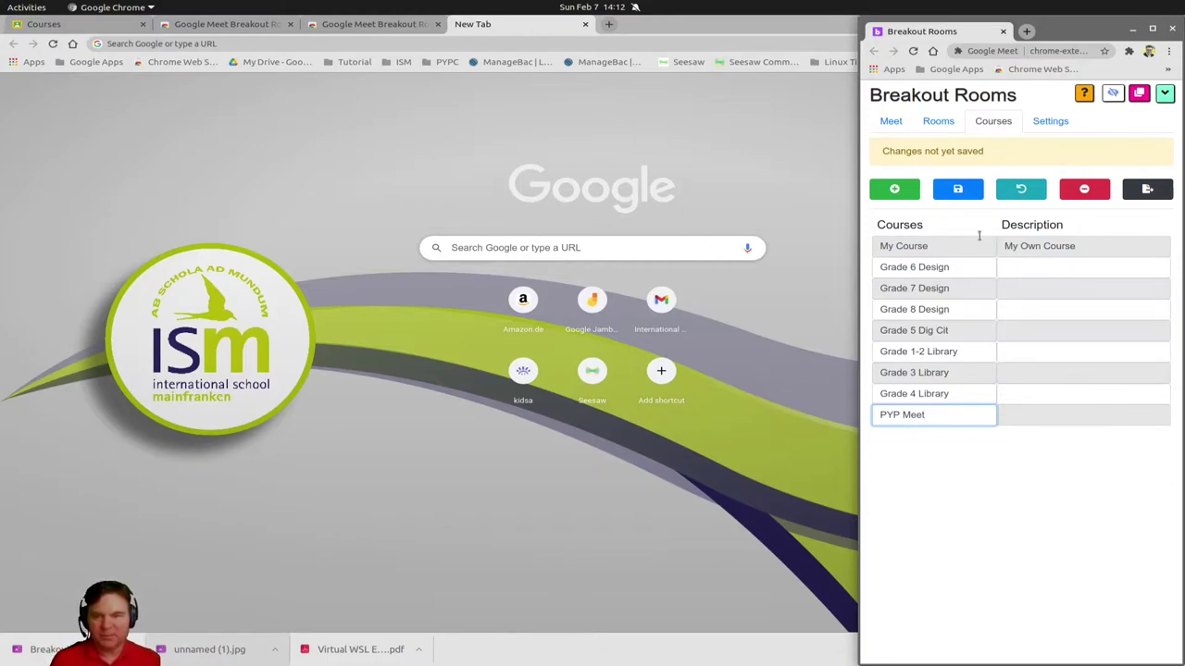
{"action": "left_click", "coordinate": [957, 188]}
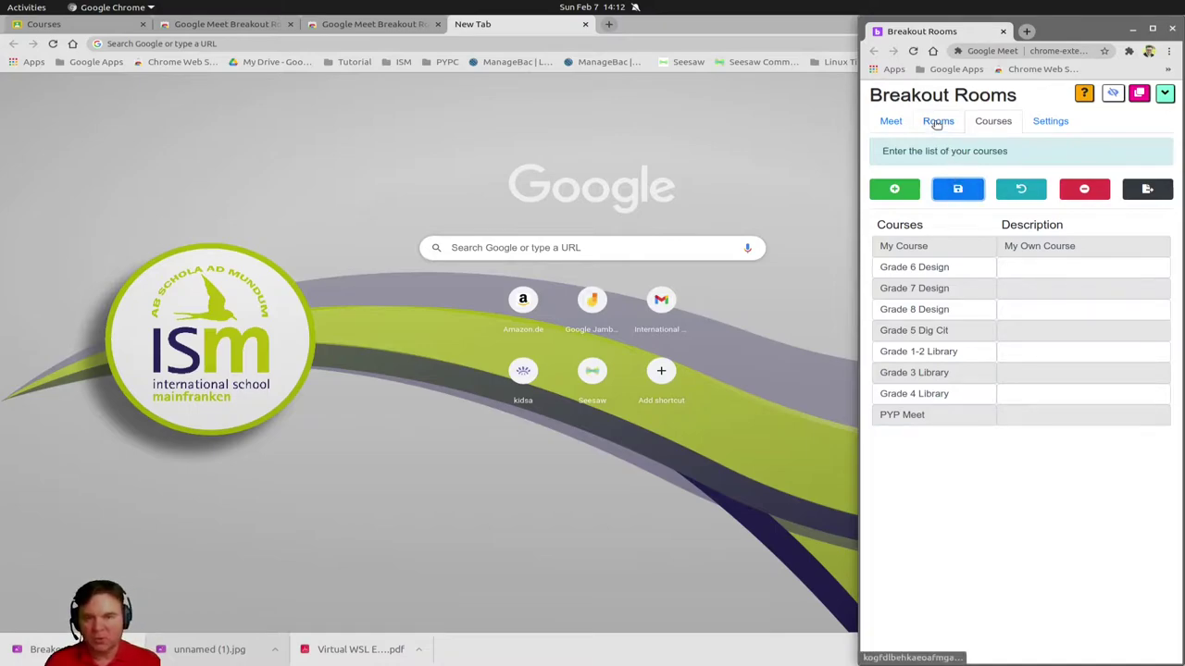
Select the PYP Meet course on the Rooms tab and focus the empty Main room link field
{"action": "left_click", "coordinate": [937, 121]}
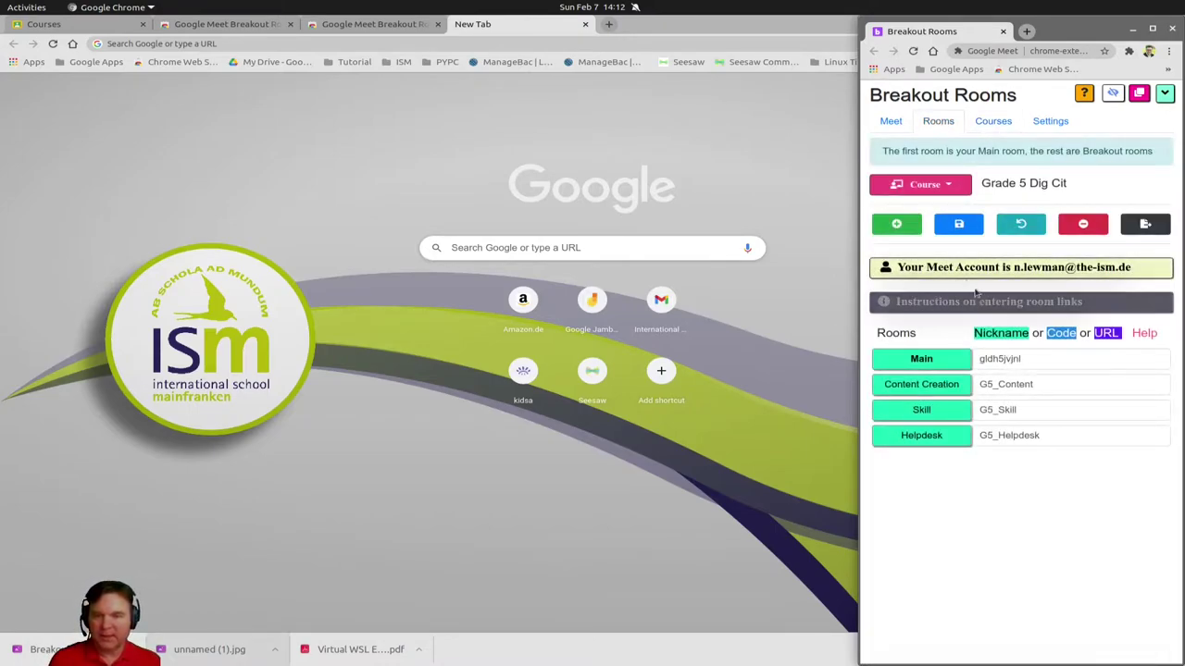
{"action": "left_click", "coordinate": [921, 184]}
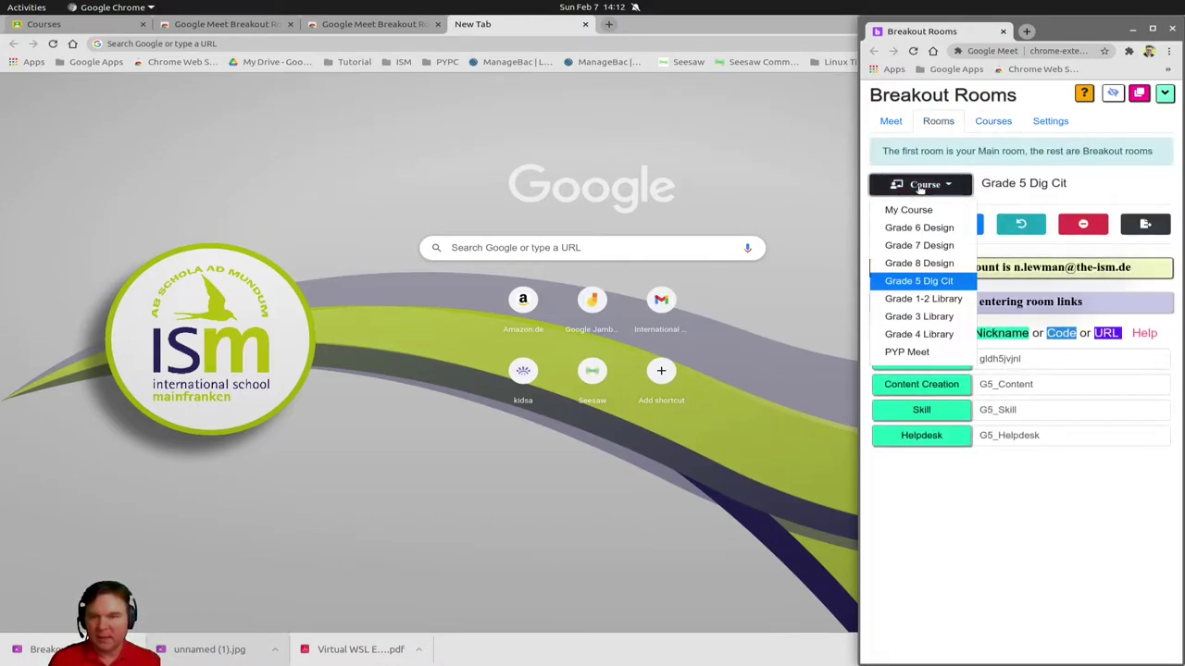
{"action": "left_click", "coordinate": [907, 351]}
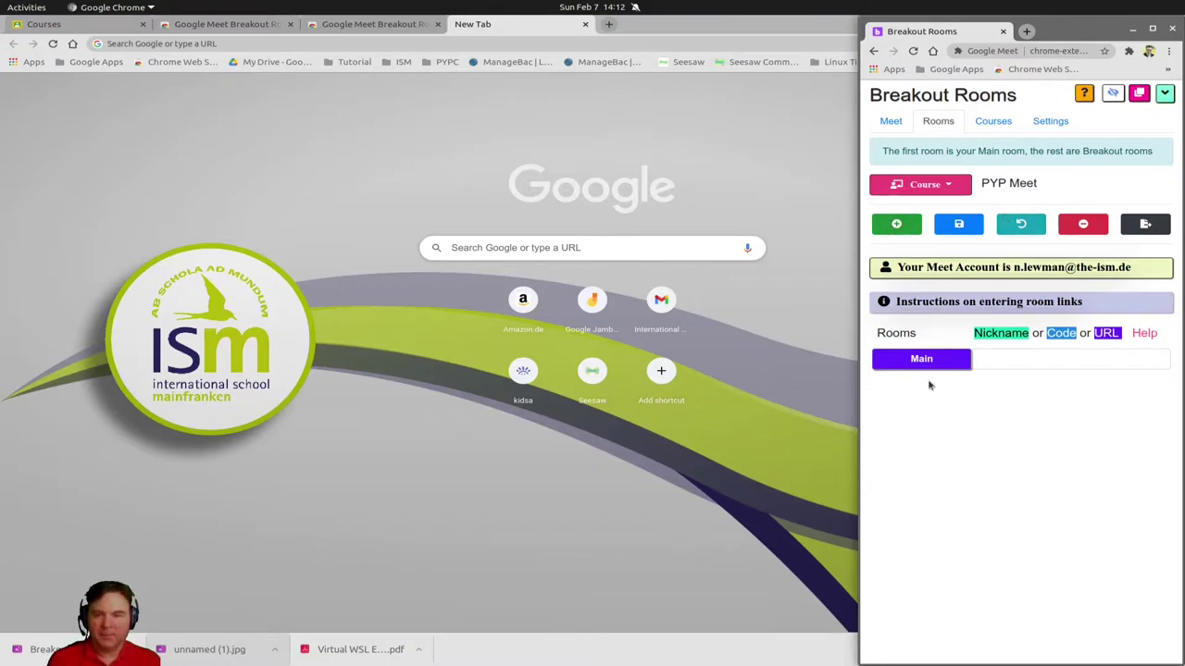
{"action": "left_click", "coordinate": [994, 361]}
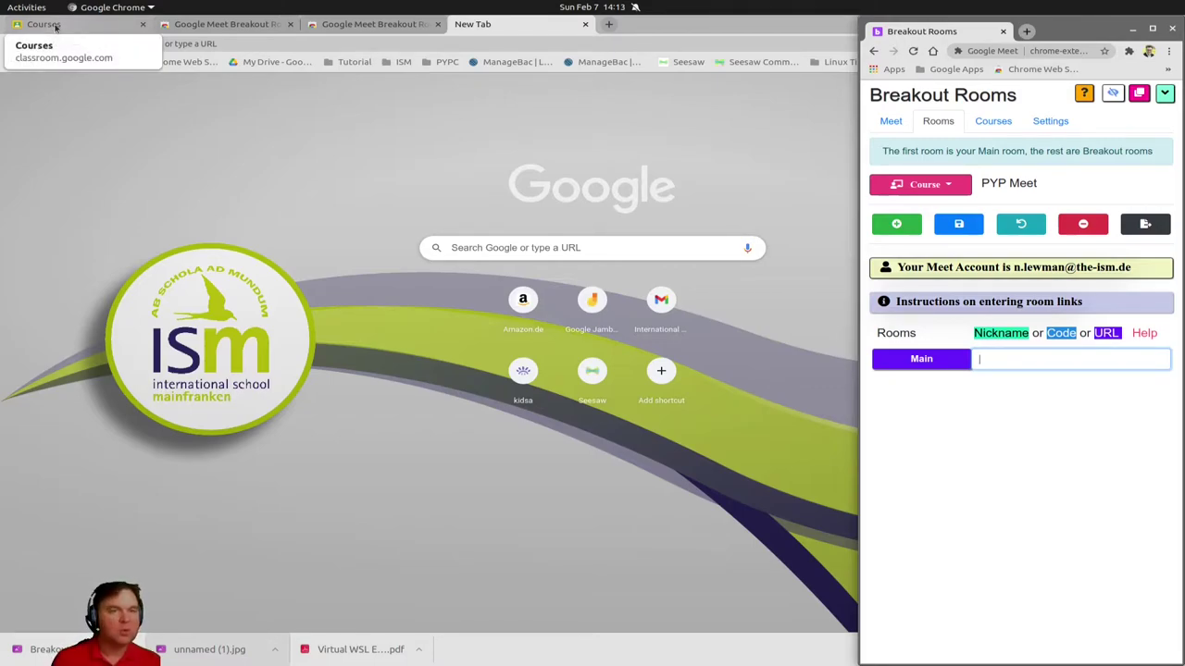
Open the PYP Professional Development class in Google Classroom and copy its Meet link address
{"action": "left_click", "coordinate": [56, 26]}
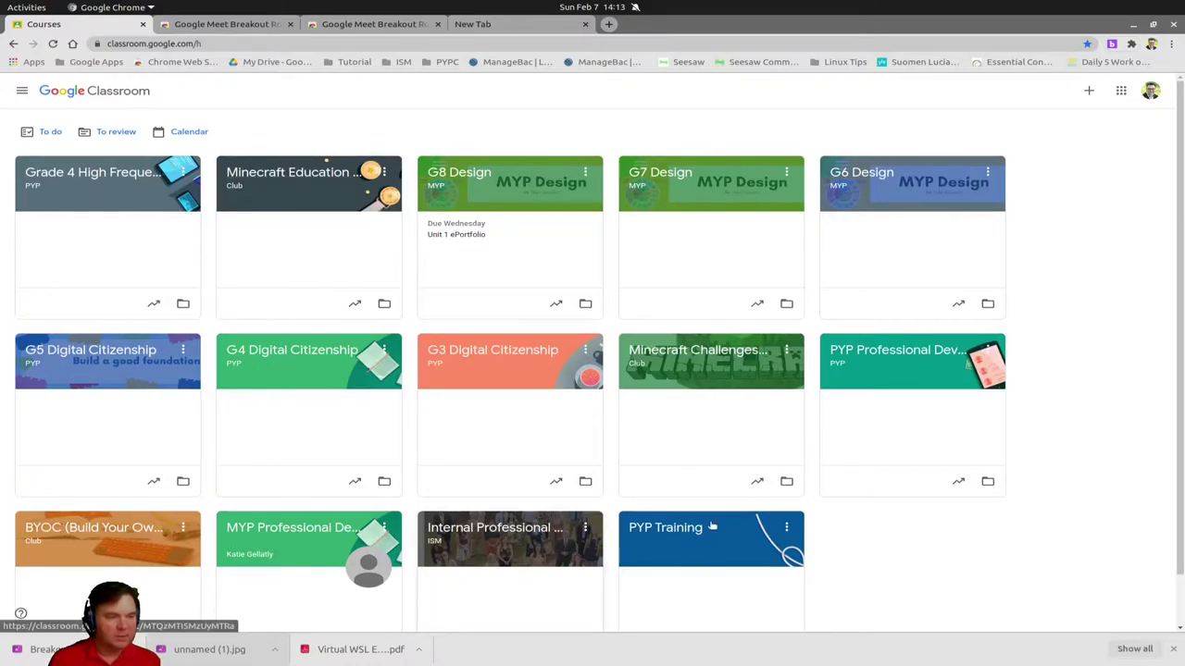
{"action": "left_click", "coordinate": [869, 354]}
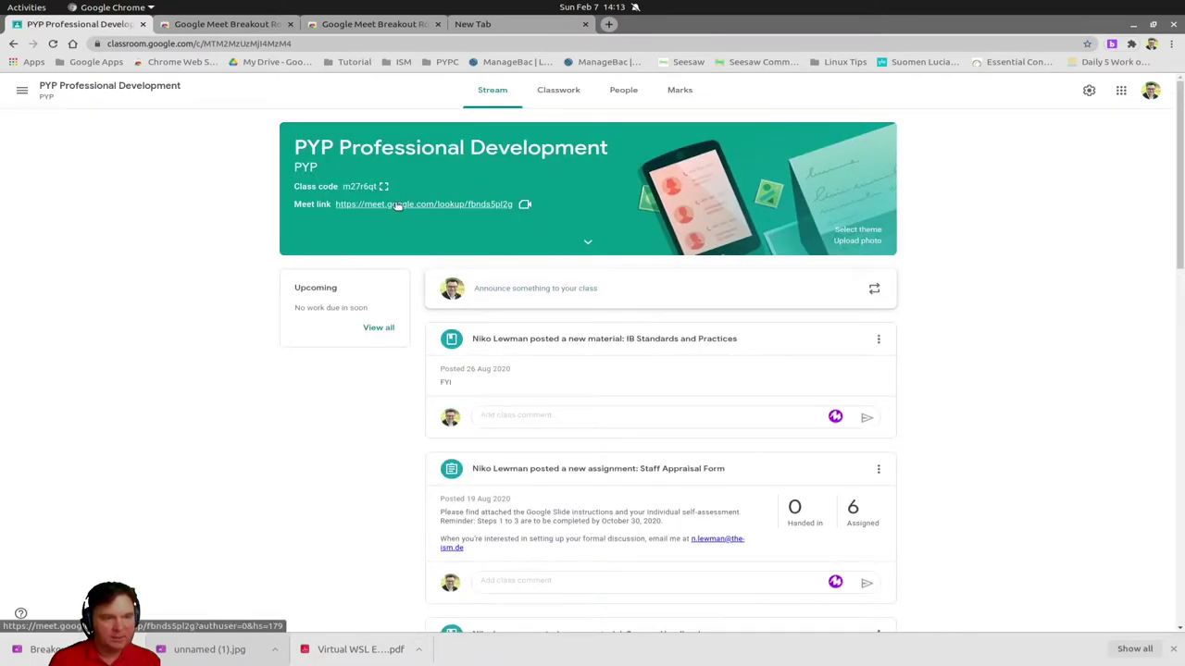
{"action": "right_click", "coordinate": [398, 206]}
{"action": "left_click", "coordinate": [469, 307]}
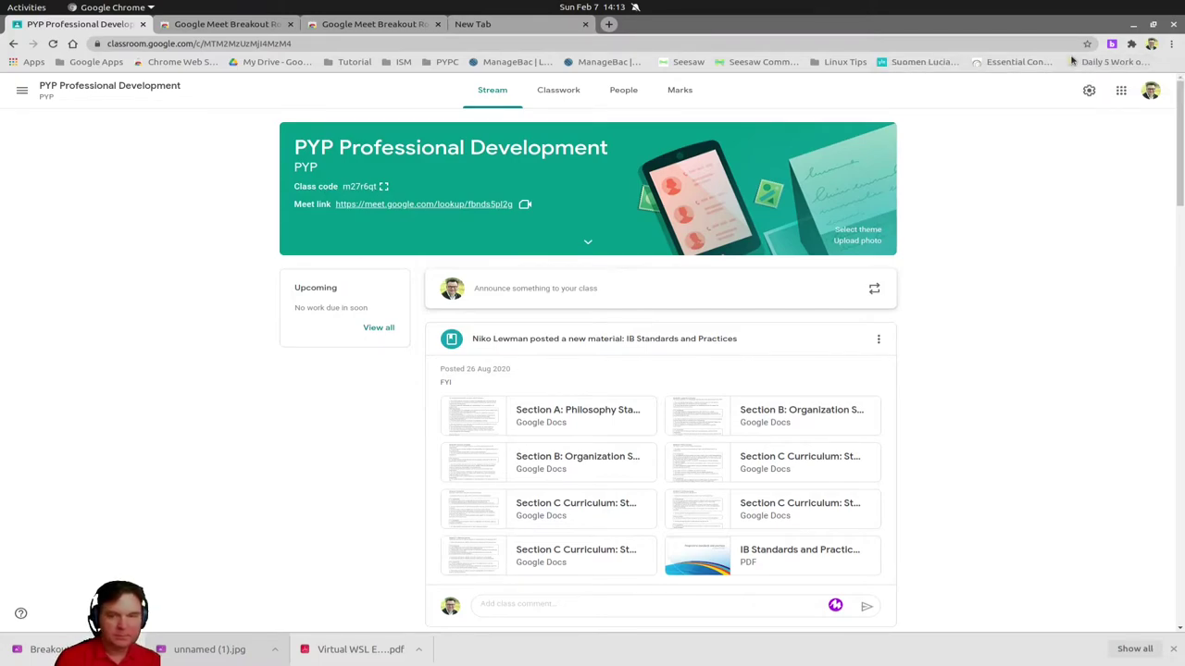
Paste the class's Meet link into PYP Meet's Main room field, then reopen the panel from the new tab
{"action": "left_click", "coordinate": [1112, 43]}
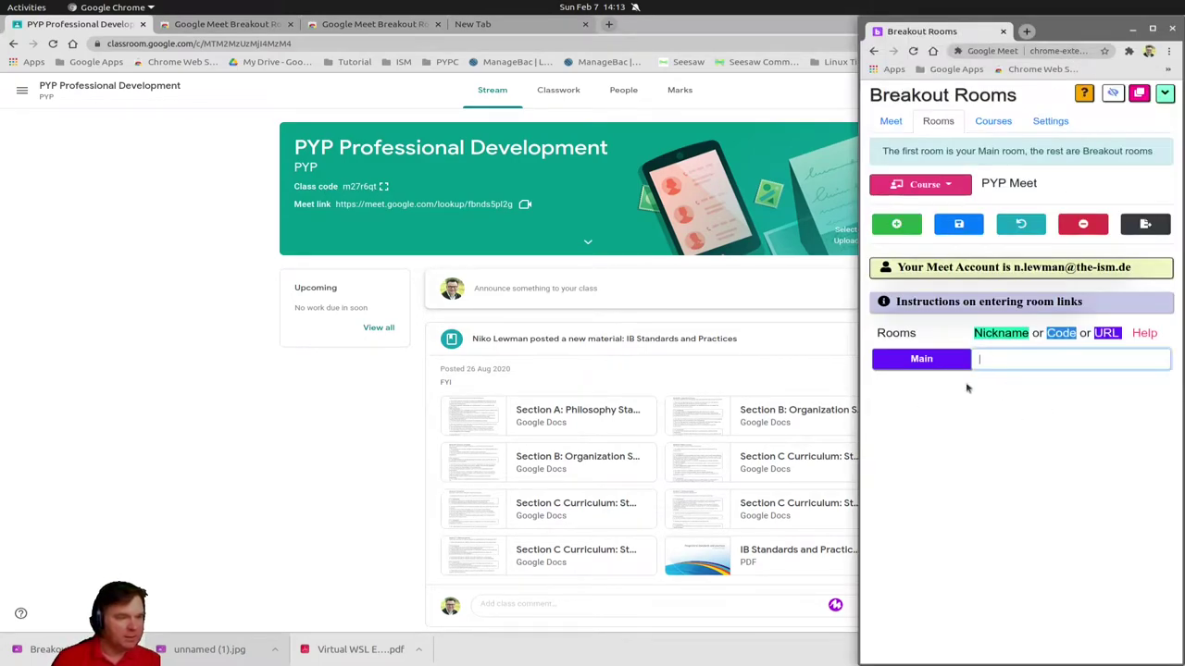
{"action": "right_click", "coordinate": [986, 361]}
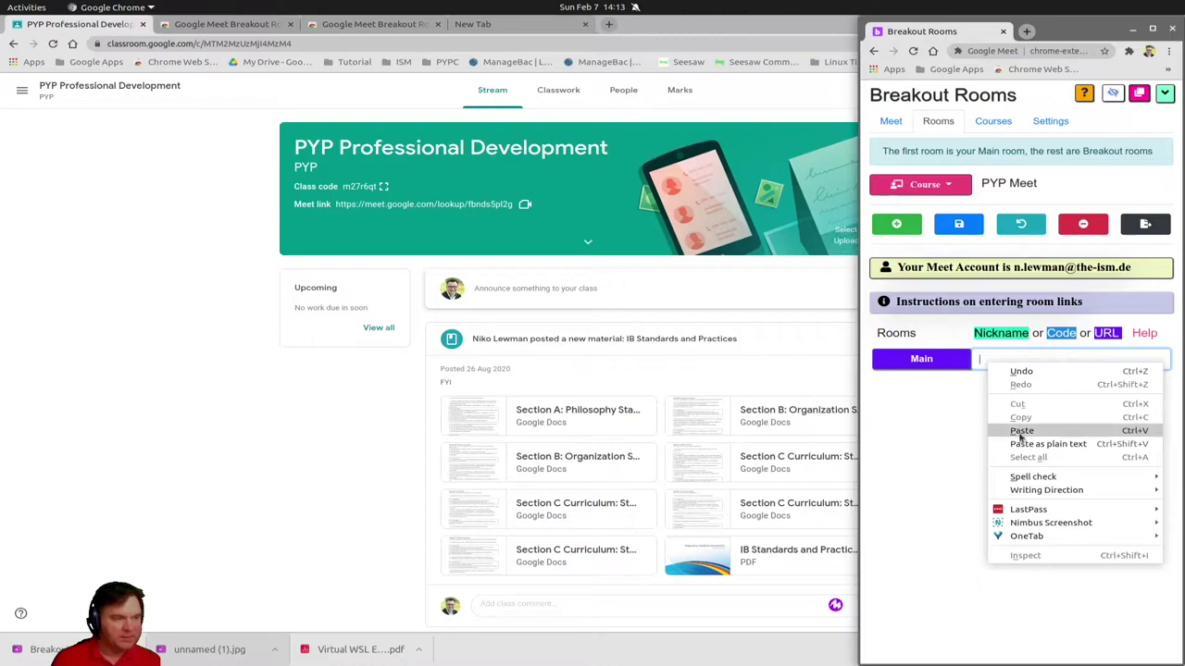
{"action": "left_click", "coordinate": [1021, 431]}
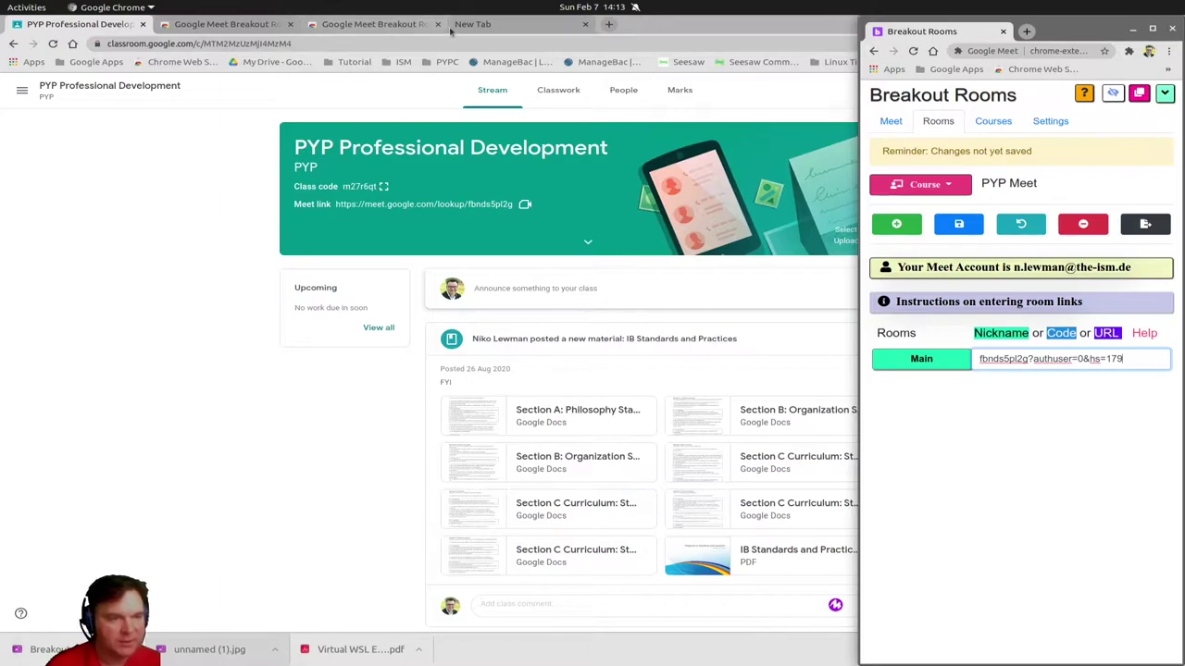
{"action": "left_click", "coordinate": [502, 25]}
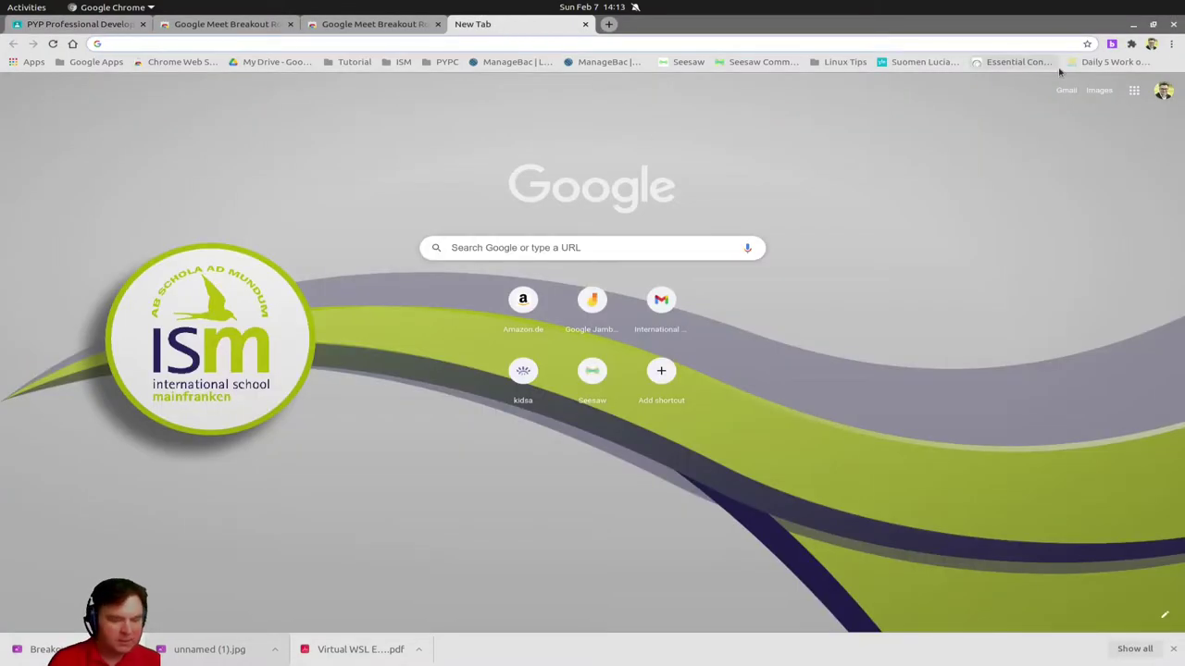
{"action": "left_click", "coordinate": [1112, 43]}
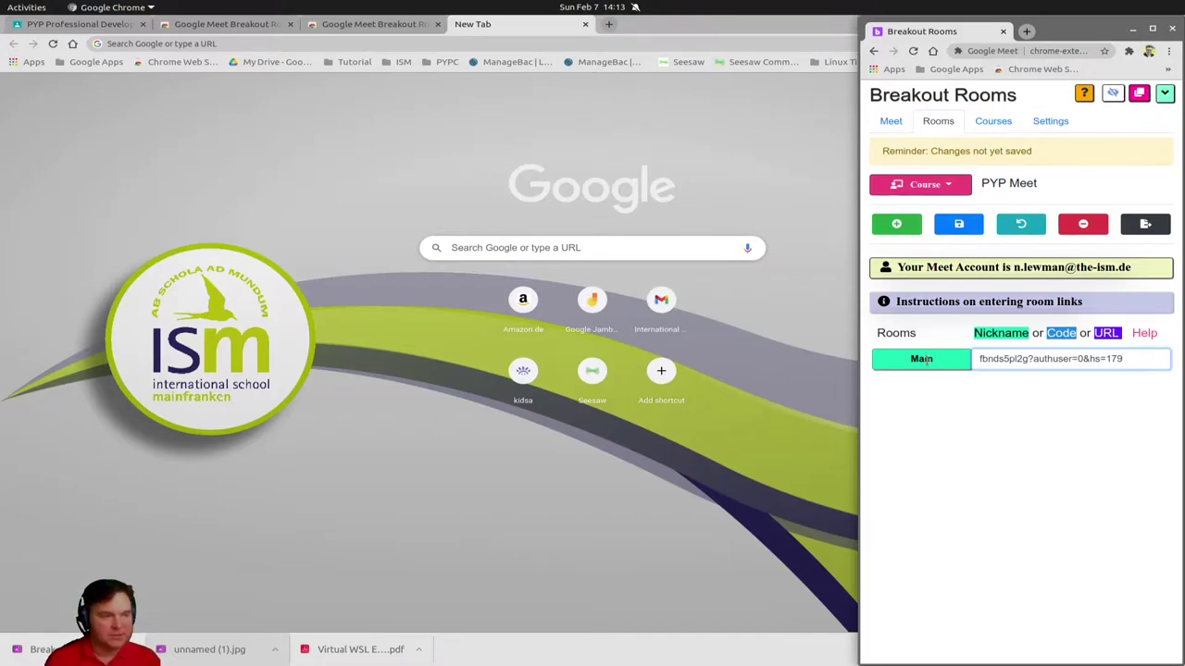
Add two breakout rooms: Reports with code pypreports and clp with code pypclp
{"action": "left_click", "coordinate": [898, 227]}
{"action": "left_click", "coordinate": [898, 227]}
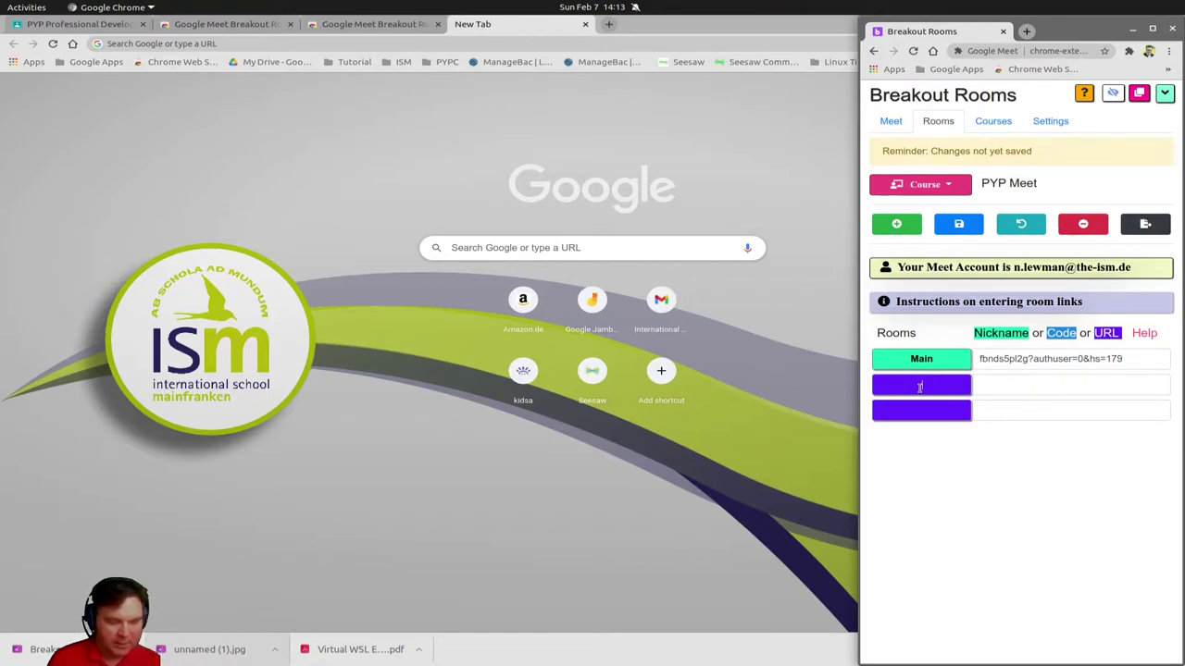
{"action": "left_click", "coordinate": [920, 387]}
{"action": "type", "text": "Report"}
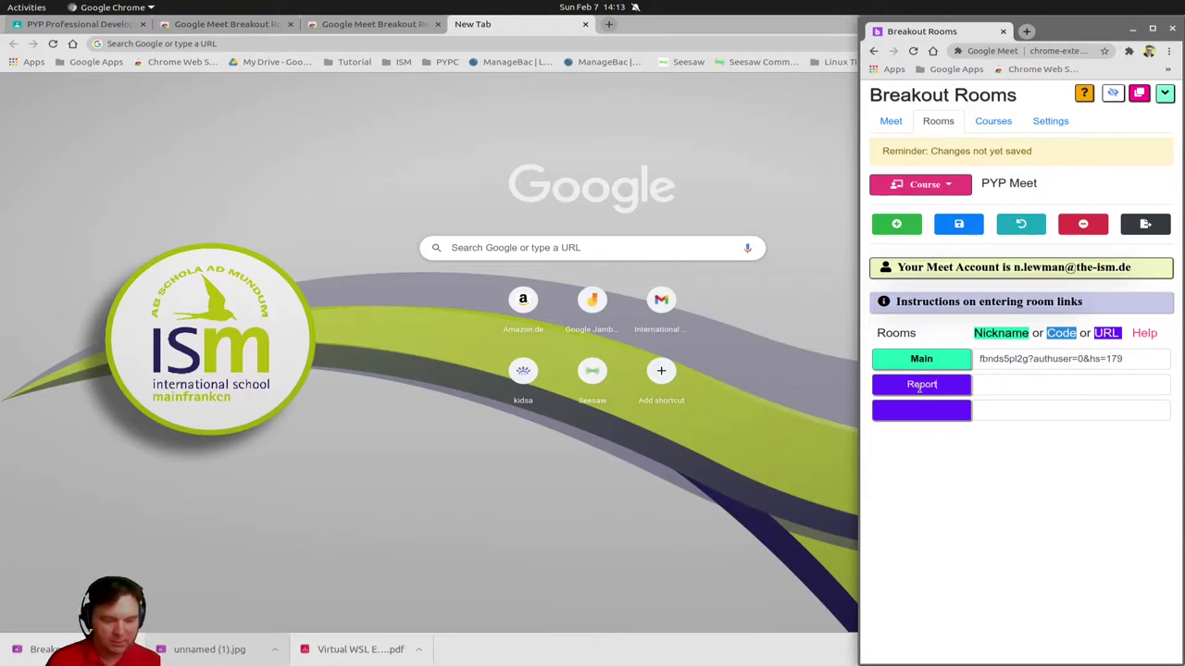
{"action": "type", "text": "s"}
{"action": "left_click", "coordinate": [989, 383]}
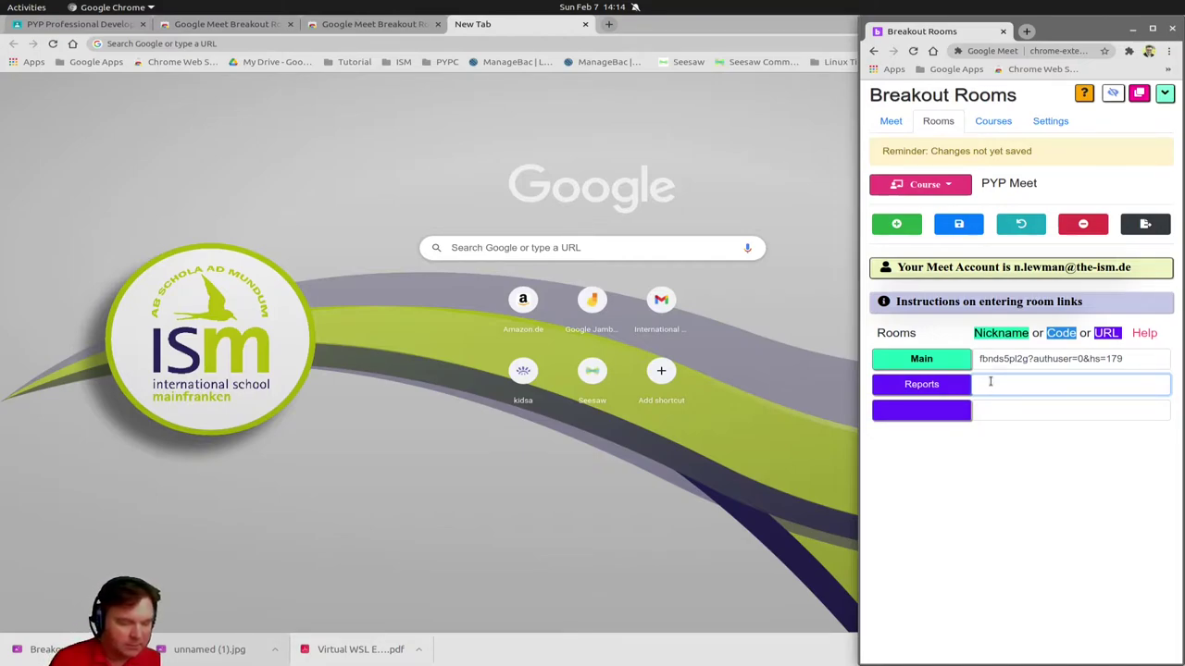
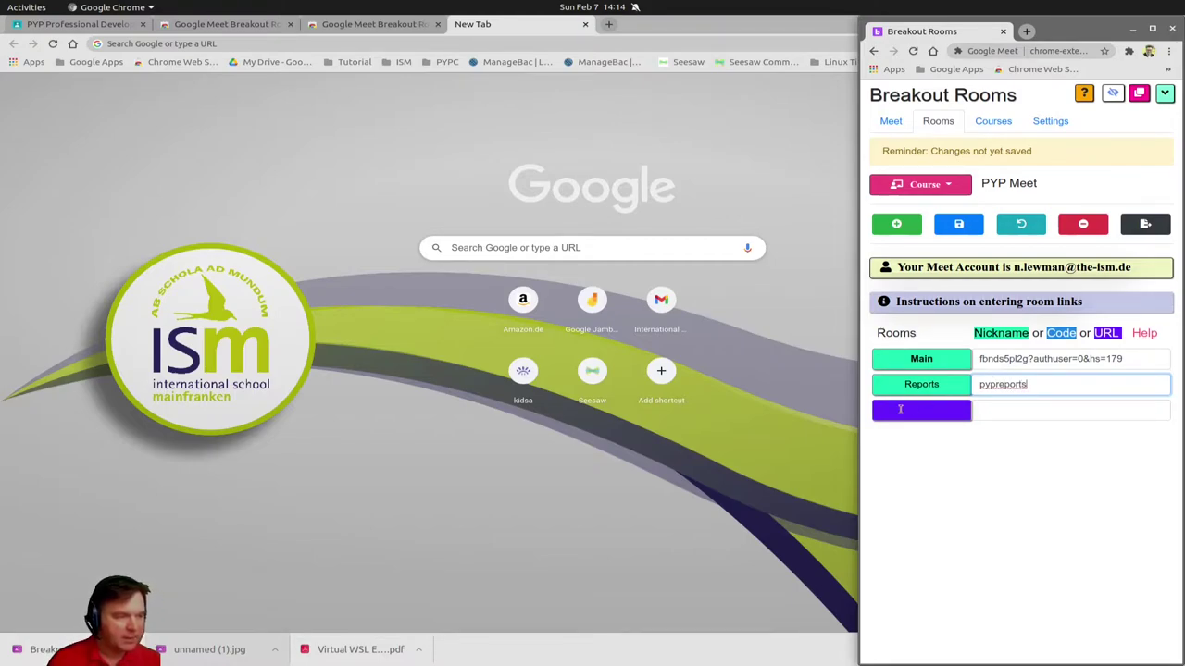
{"action": "left_click", "coordinate": [922, 410]}
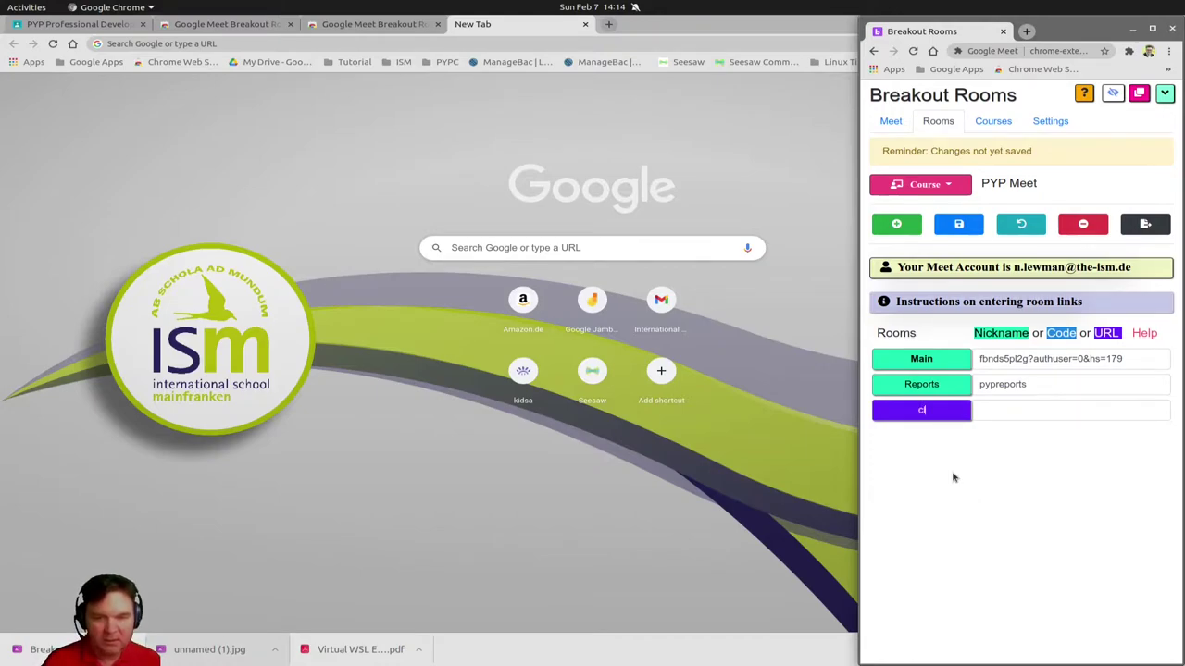
{"action": "type", "text": "clp"}
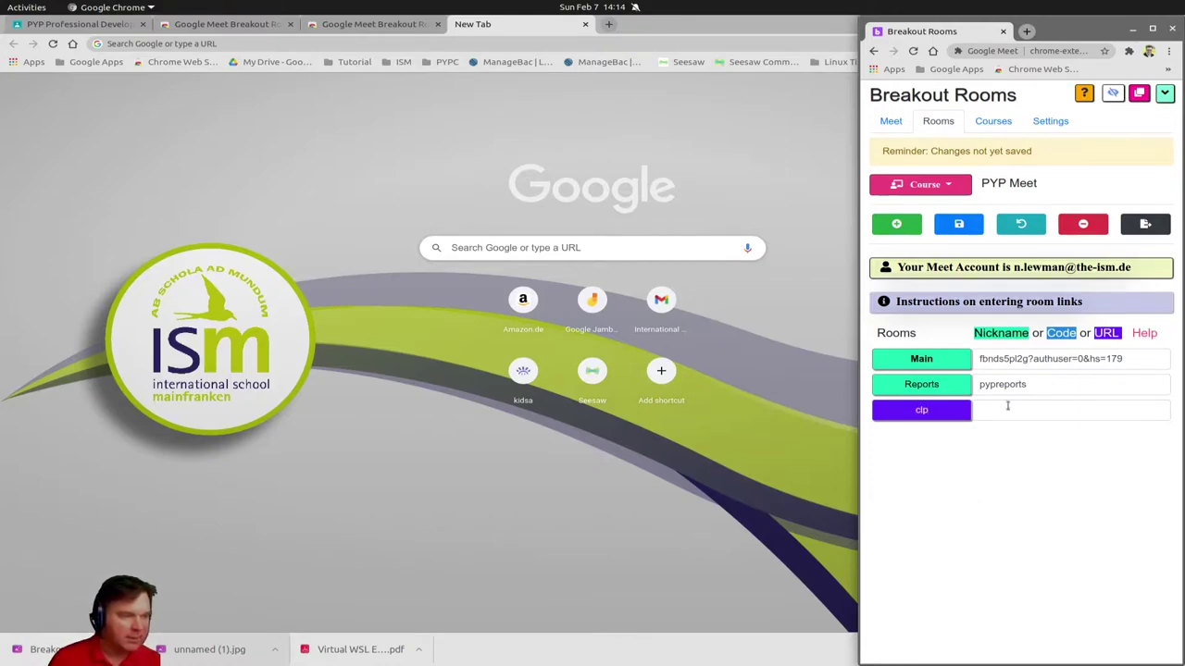
{"action": "left_click", "coordinate": [1005, 407]}
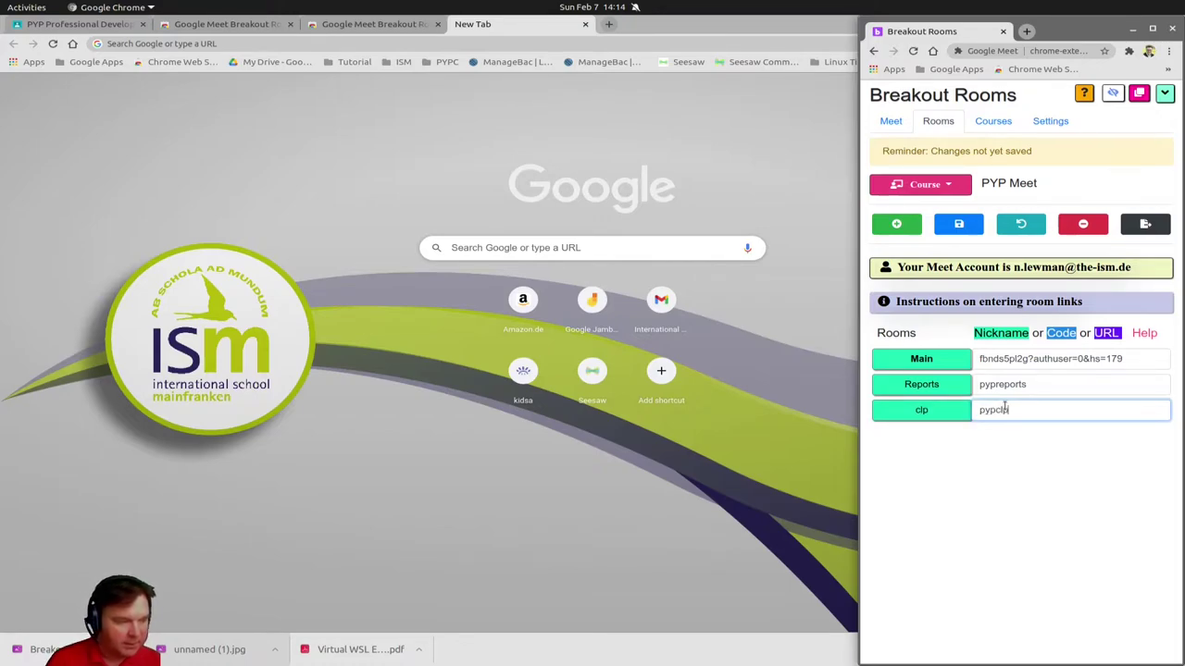
Add a room below clp named 'evaluation' and give it the code pypevaluation
{"action": "left_click", "coordinate": [896, 224]}
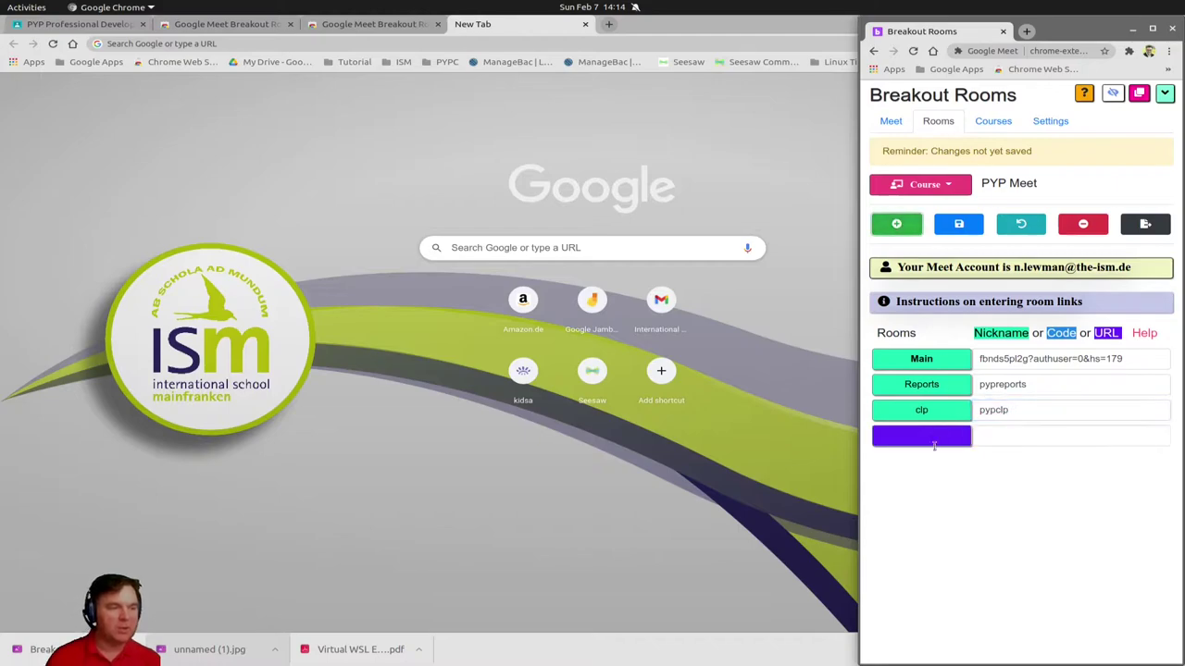
{"action": "left_click", "coordinate": [917, 434]}
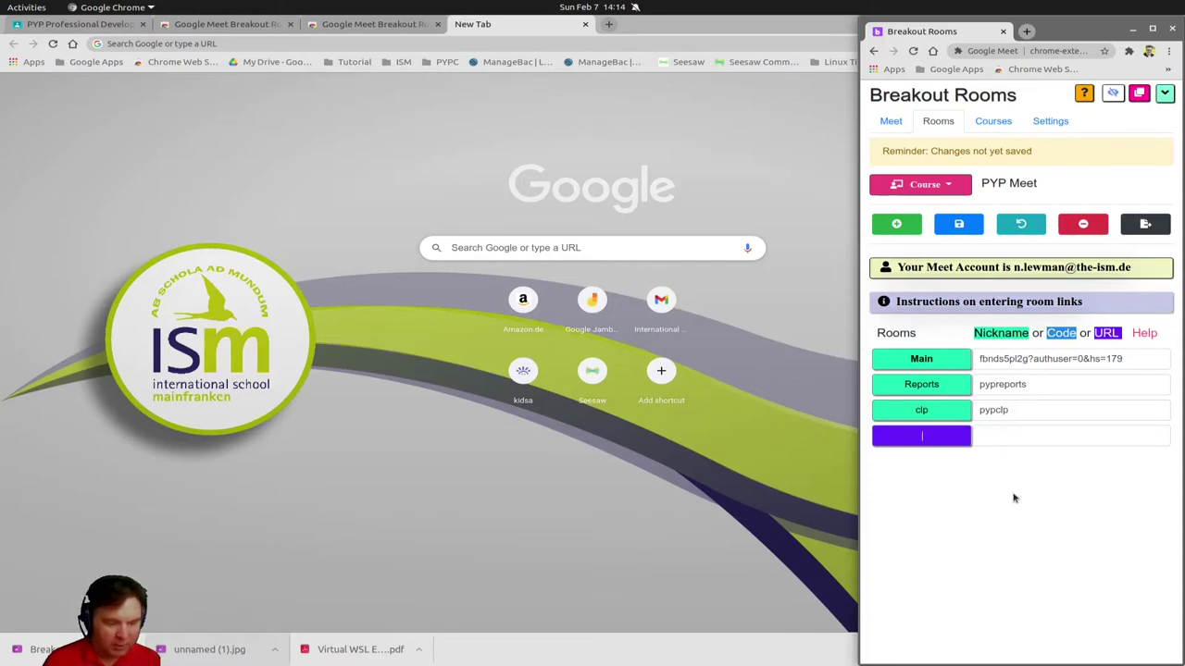
{"action": "type", "text": "eva"}
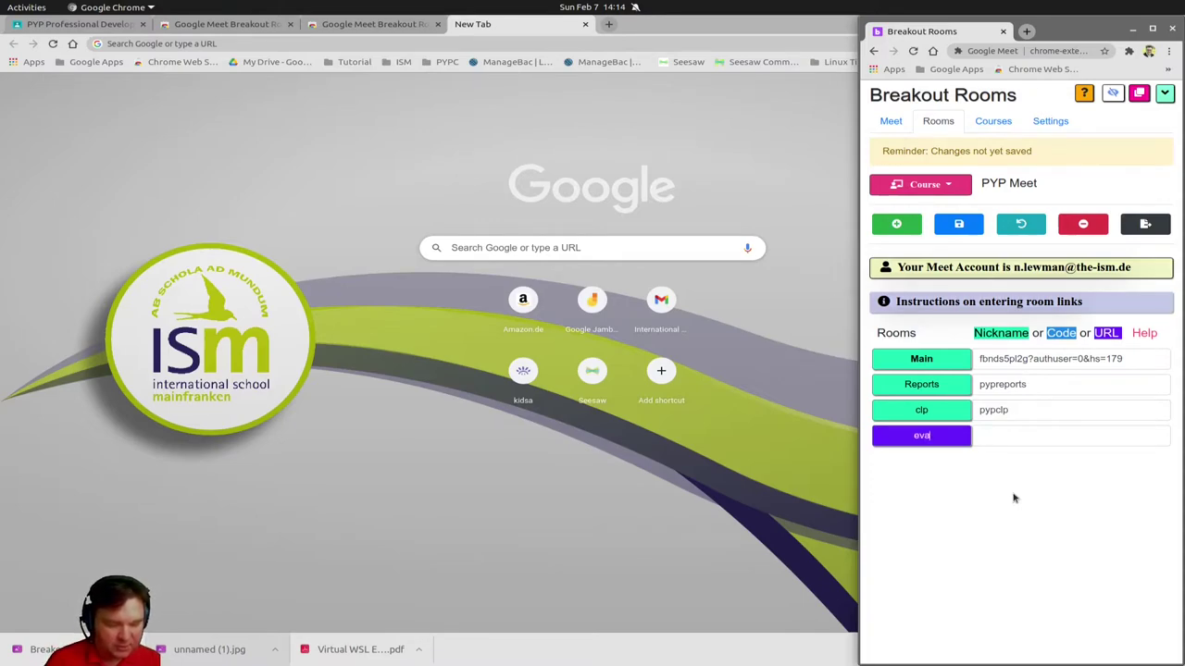
{"action": "type", "text": "luation"}
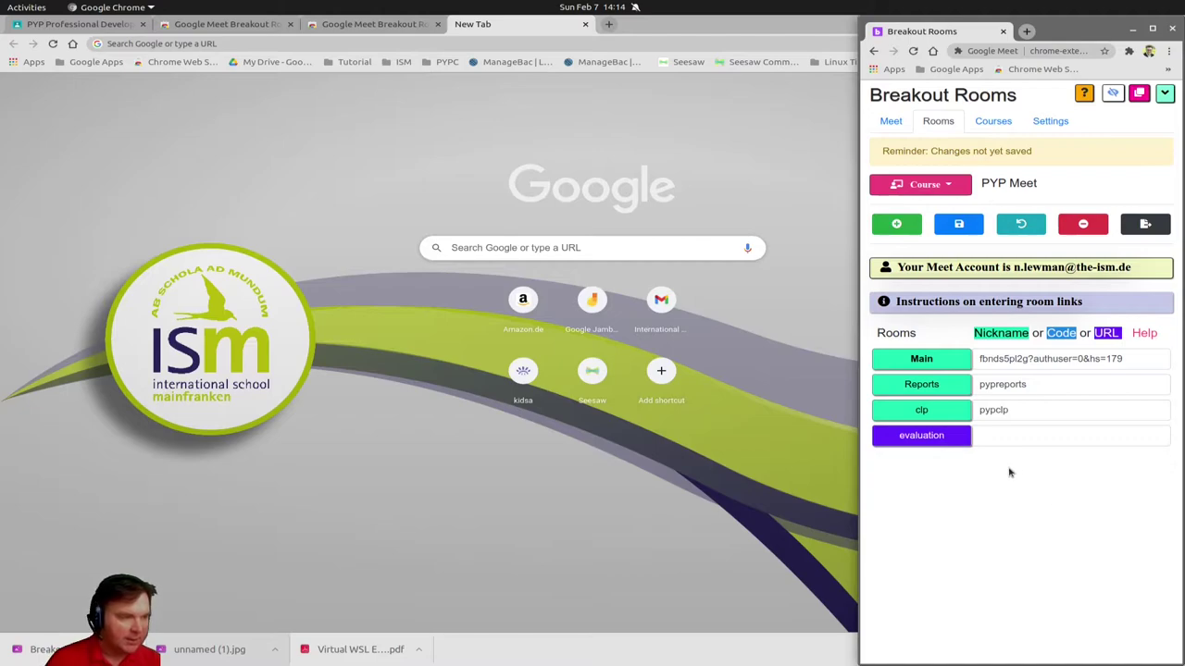
{"action": "left_click", "coordinate": [1004, 435]}
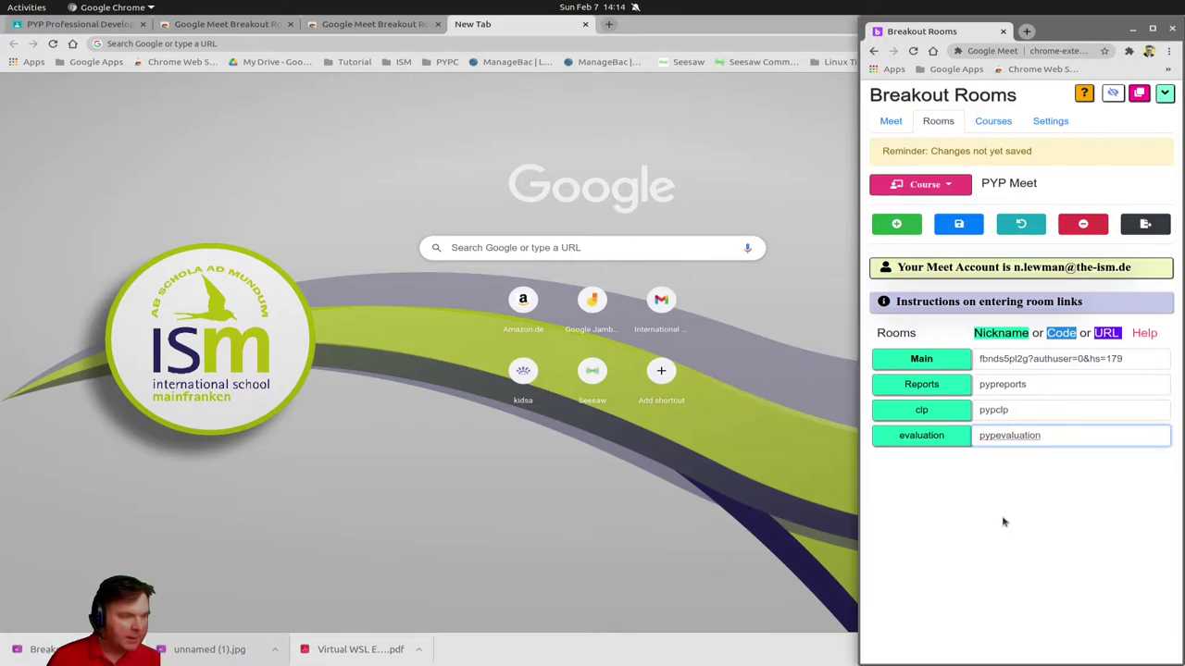
{"action": "left_click", "coordinate": [1005, 522]}
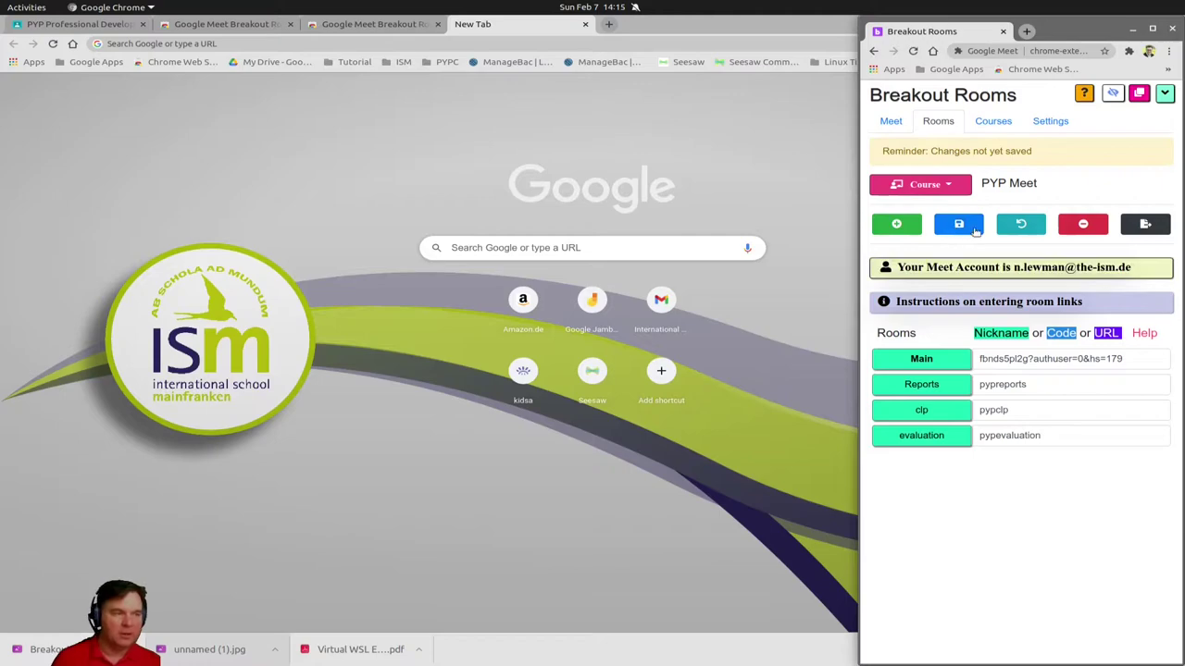
Save PYP Meet's four room links and switch to the Meet controls tab
{"action": "left_click", "coordinate": [960, 227]}
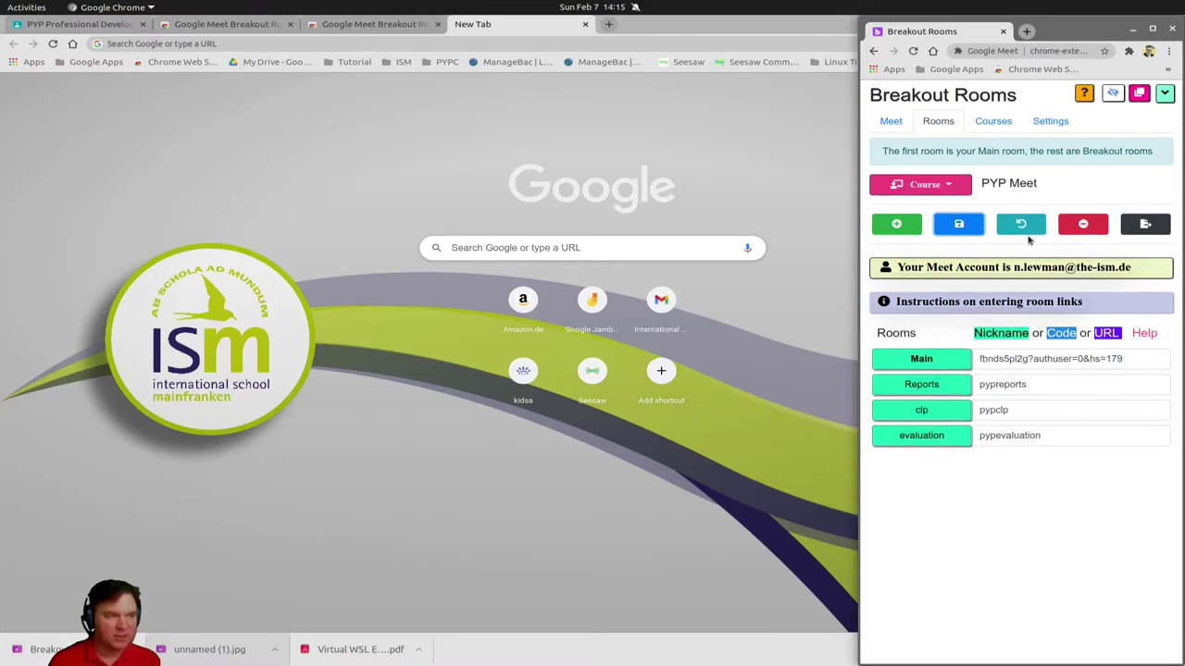
{"action": "left_click", "coordinate": [887, 124]}
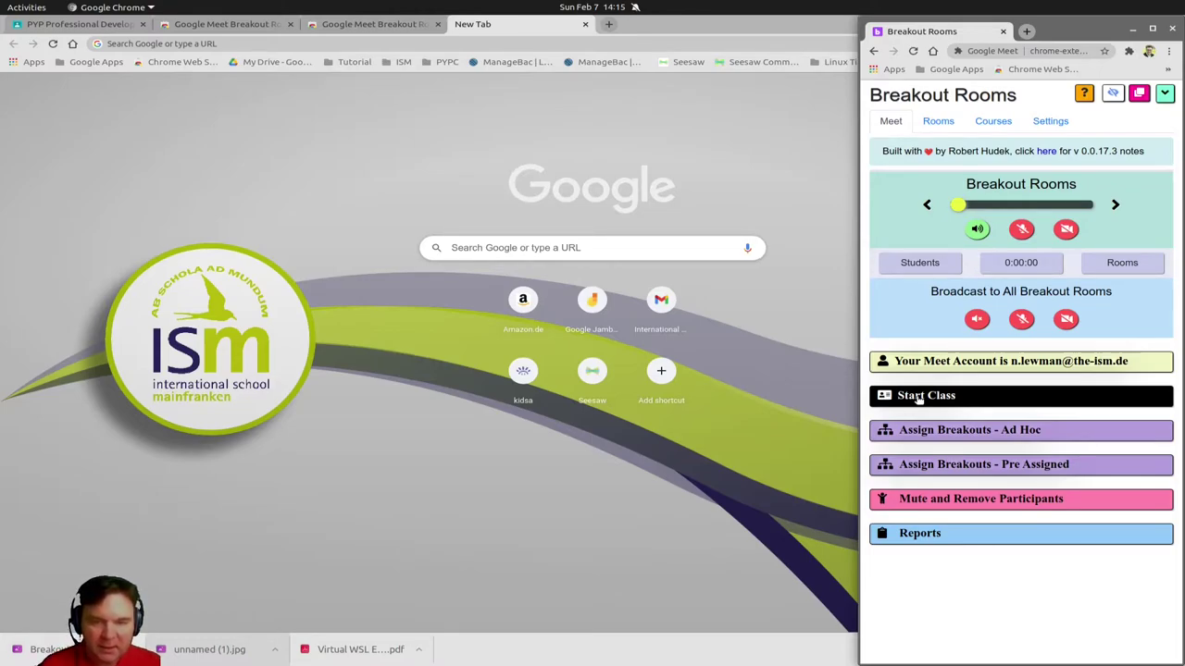
In Settings, try Tiles: Separate windows, then revert to Tabs: Same window
{"action": "left_click", "coordinate": [1051, 121]}
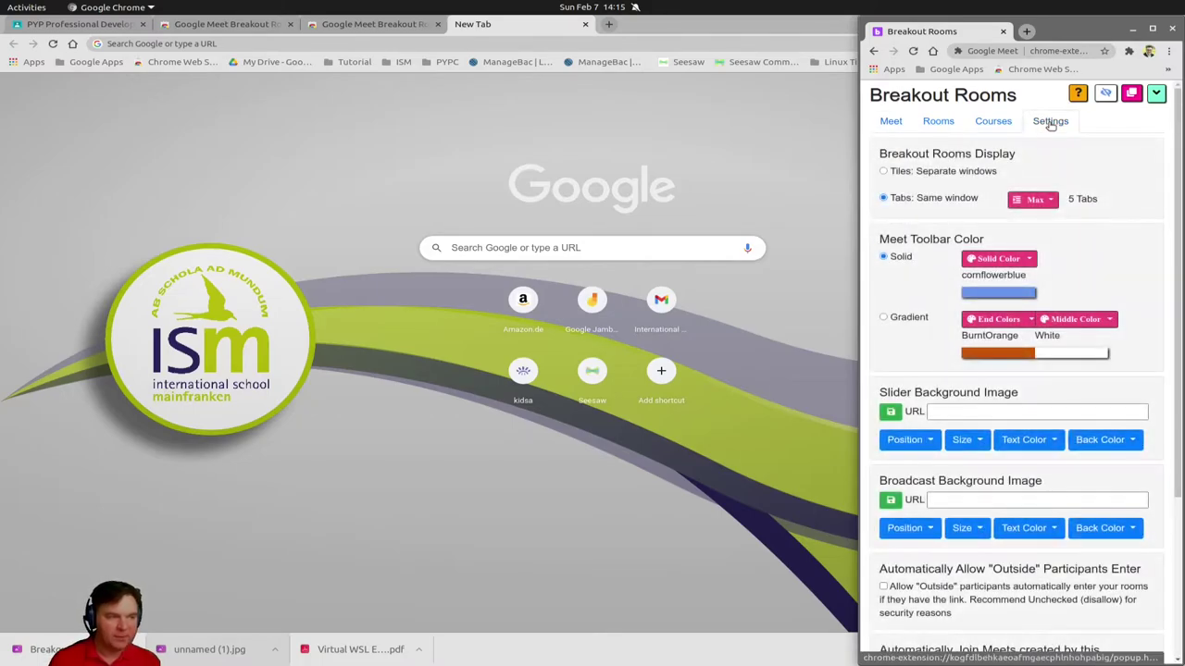
{"action": "left_click", "coordinate": [884, 172]}
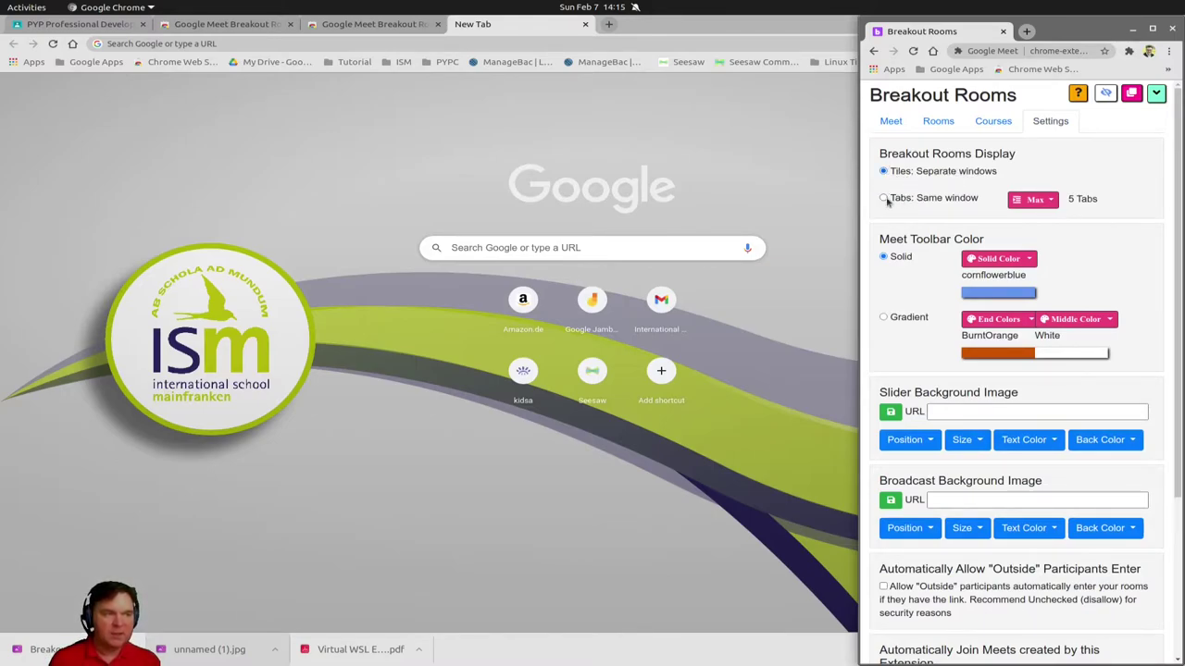
{"action": "left_click", "coordinate": [884, 199]}
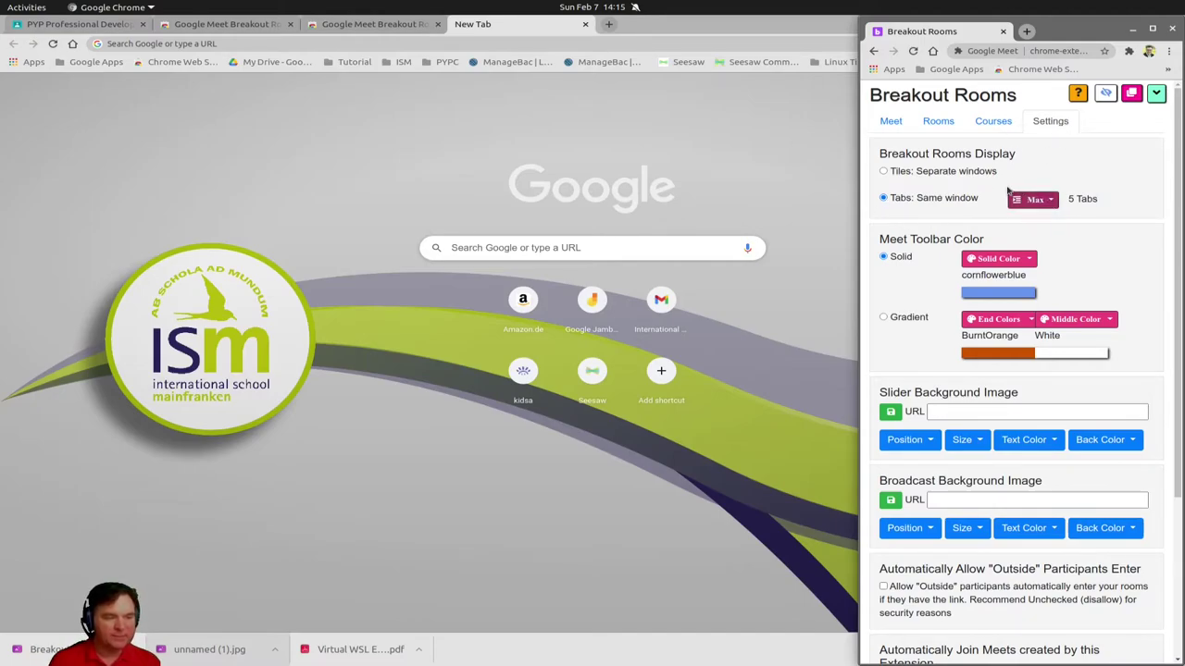
{"action": "scroll", "coordinate": [1055, 463], "scroll_direction": "down", "scroll_amount": 2}
{"action": "scroll", "coordinate": [1050, 481], "scroll_direction": "up", "scroll_amount": 2}
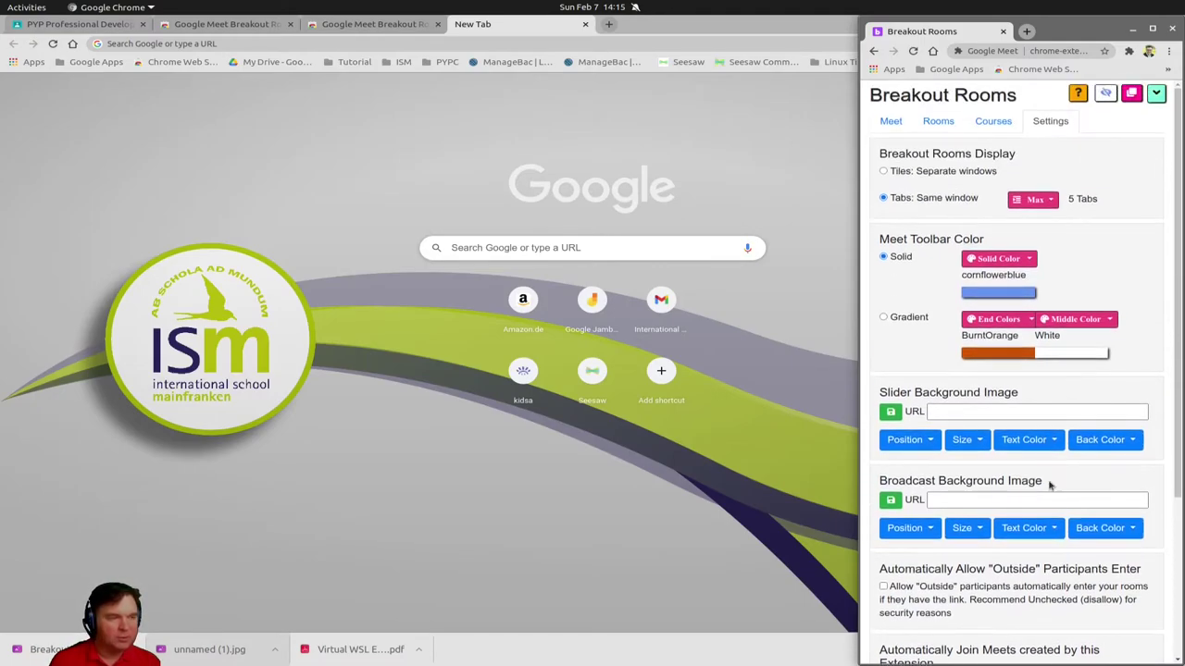
Back on the extension panel, pick the PYP Meet course under Start Class and keep Breakouts at 3
{"action": "left_click", "coordinate": [892, 122]}
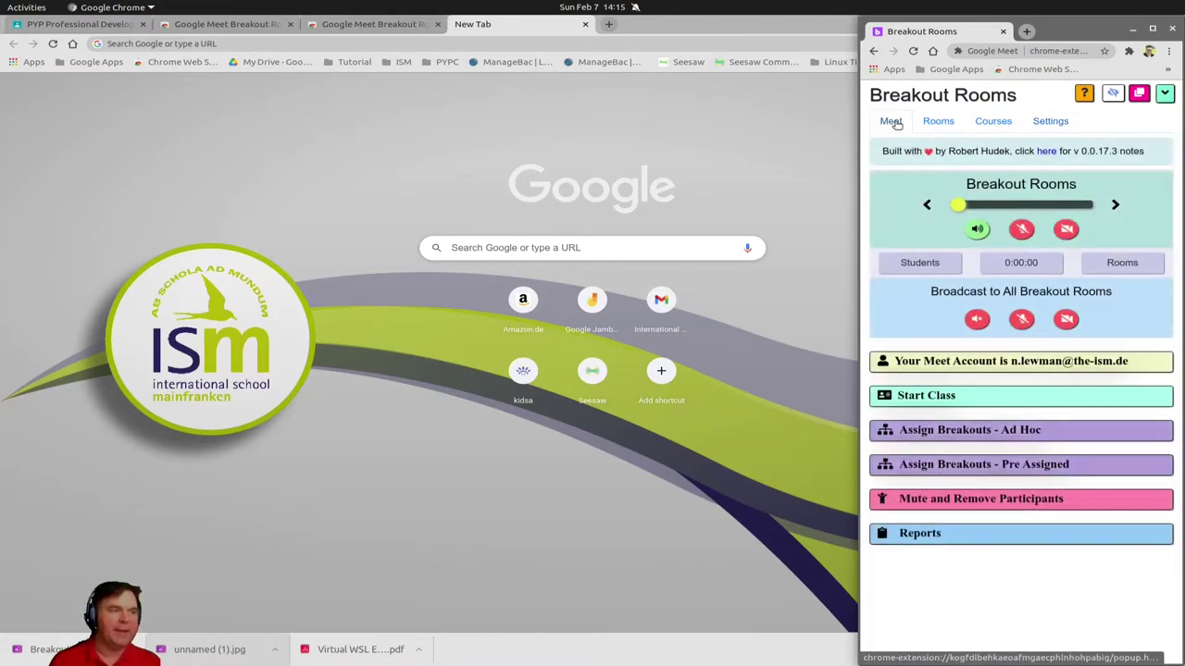
{"action": "left_click", "coordinate": [941, 398]}
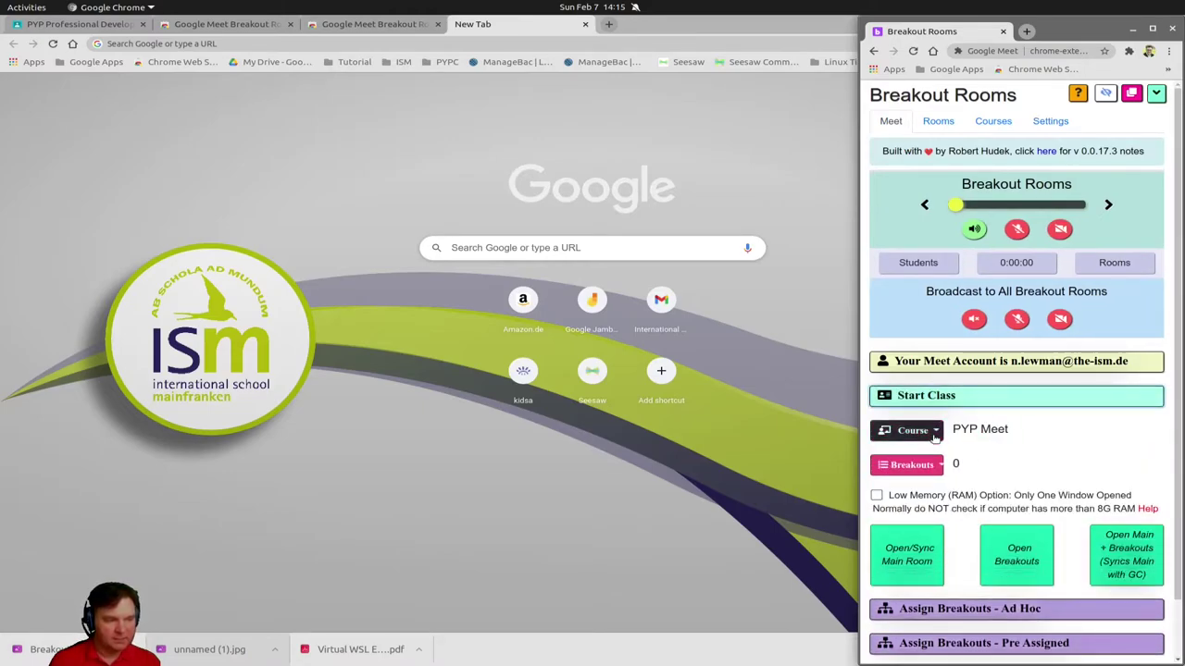
{"action": "left_click", "coordinate": [934, 433]}
{"action": "left_click", "coordinate": [918, 600]}
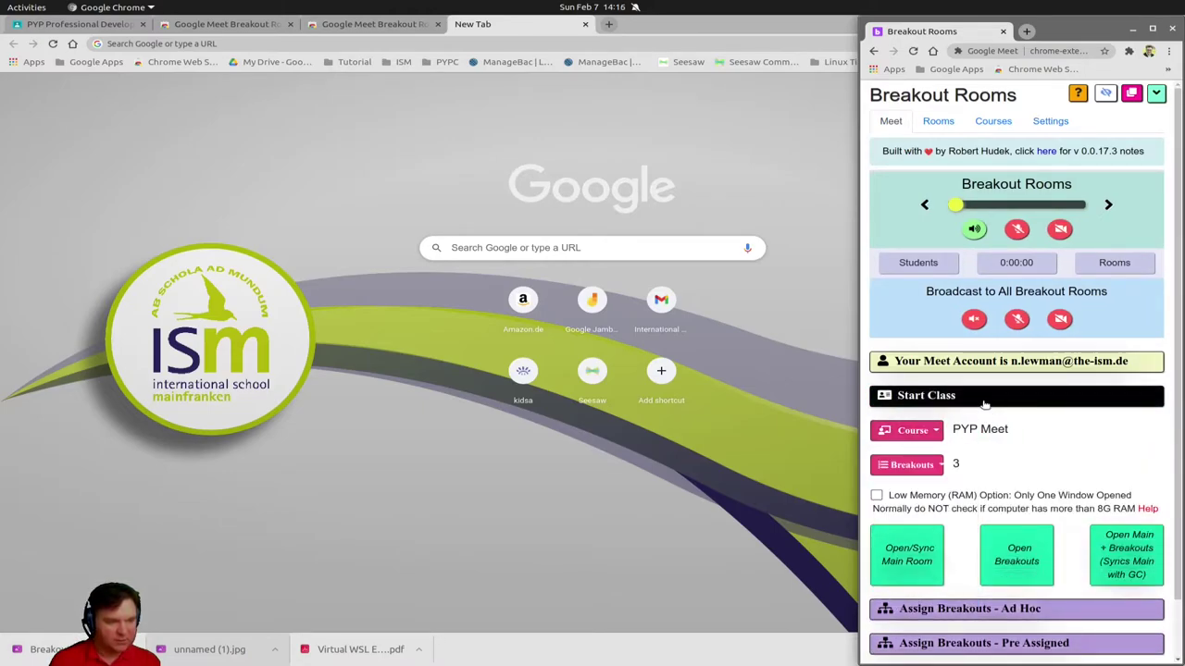
{"action": "left_click", "coordinate": [921, 466]}
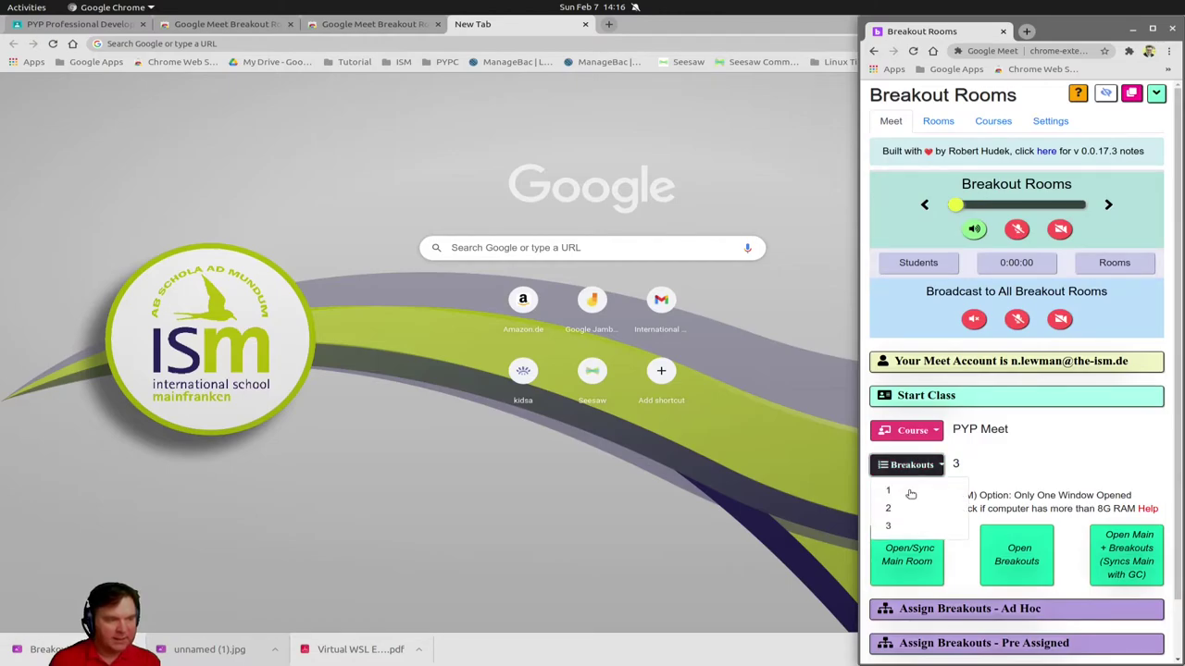
{"action": "left_click", "coordinate": [936, 465]}
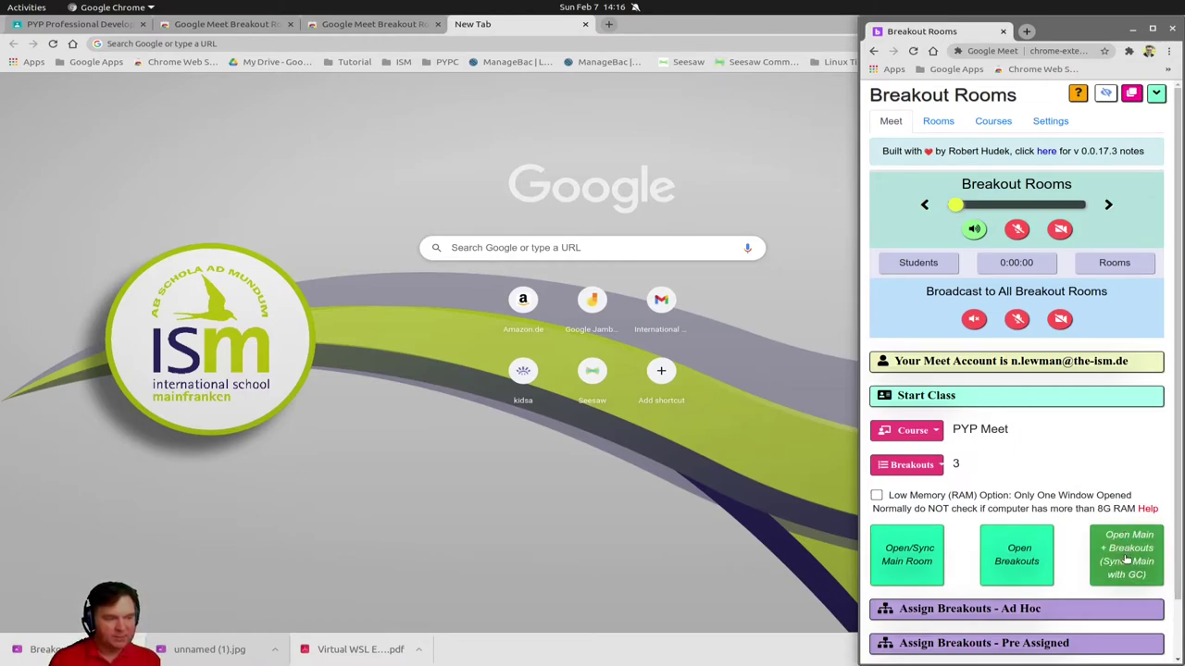
Open the Main room and all breakouts, then join the evaluation meeting with the microphone muted
{"action": "left_click", "coordinate": [1124, 559]}
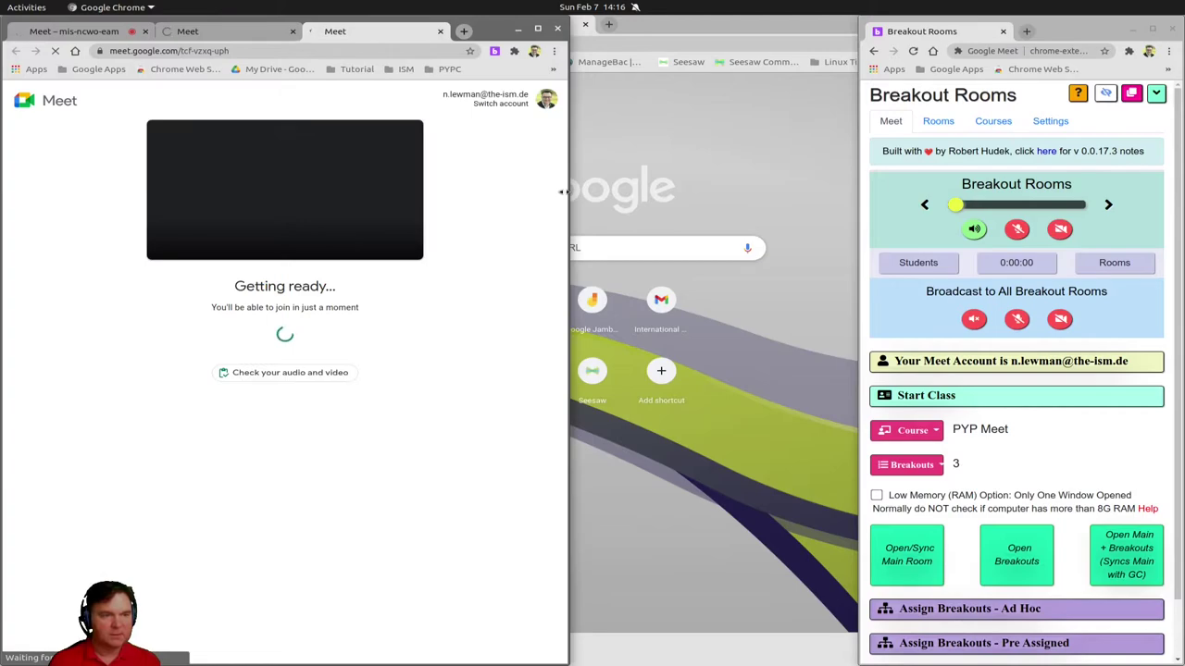
{"action": "left_click_drag", "start_coordinate": [569, 192], "coordinate": [851, 186]}
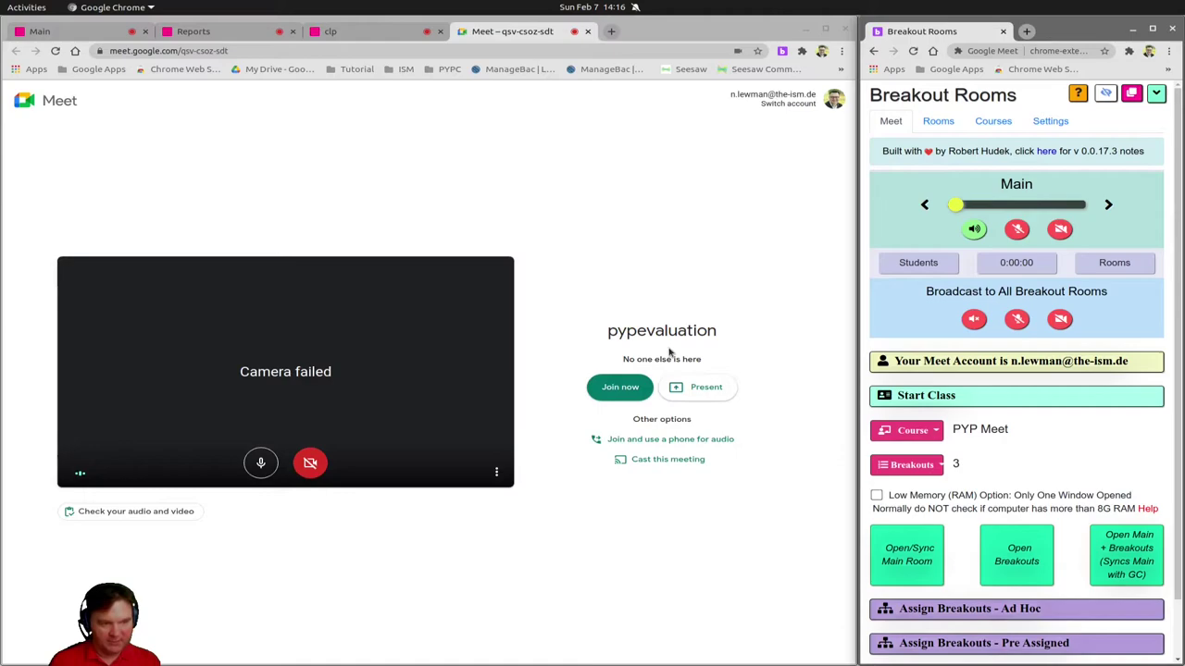
{"action": "left_click", "coordinate": [262, 459]}
{"action": "left_click", "coordinate": [620, 386]}
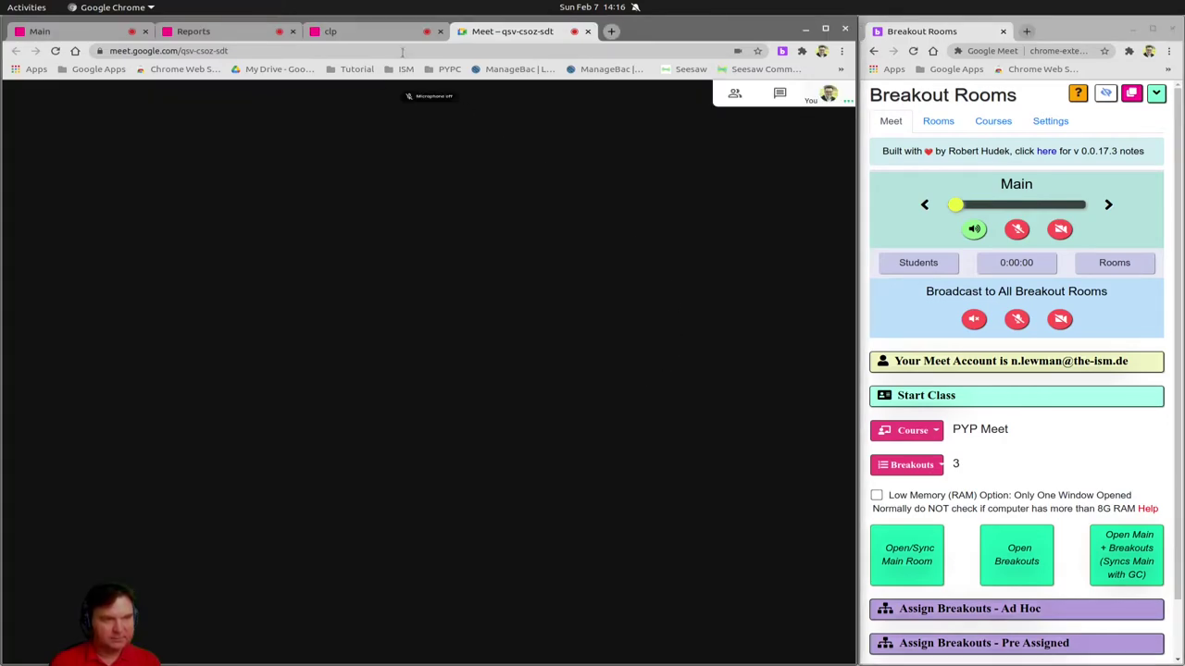
Dismiss the meeting-ready cards in the clp, Reports and Main tabs, ending in the Main call
{"action": "left_click", "coordinate": [375, 31]}
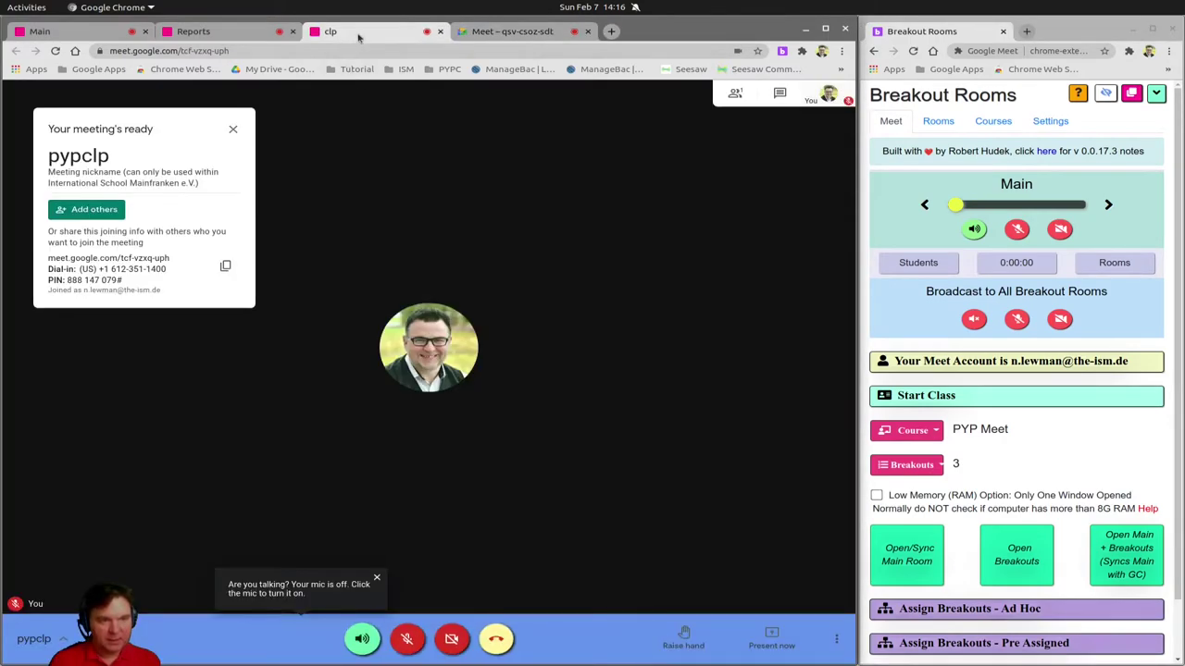
{"action": "left_click", "coordinate": [232, 128]}
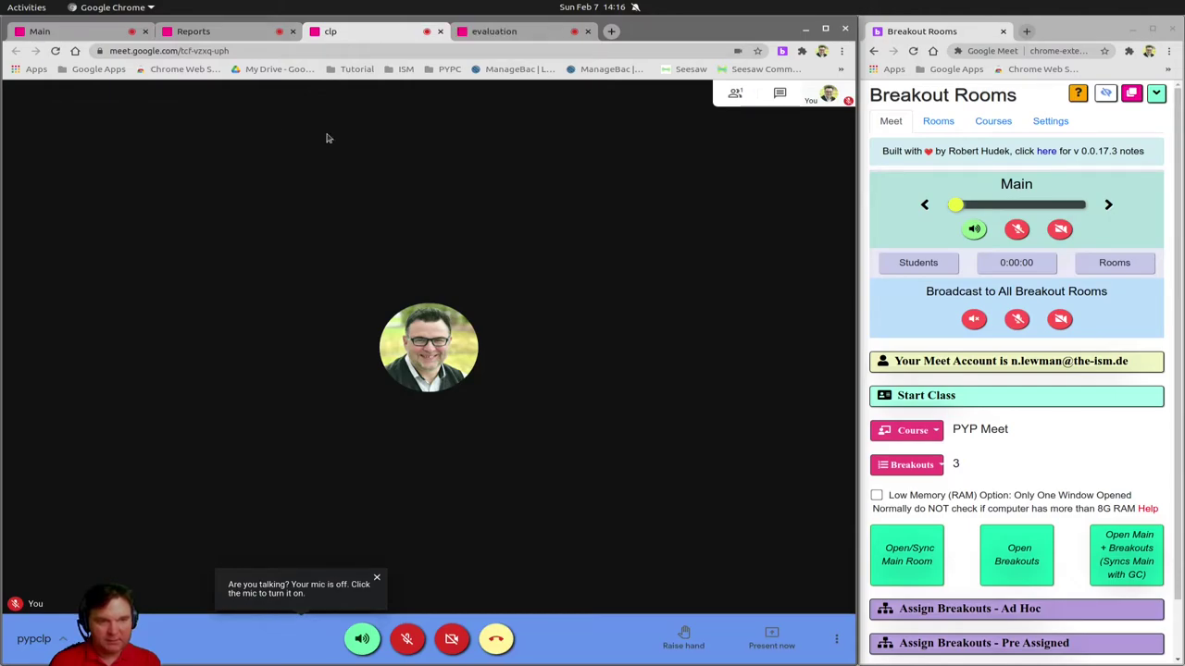
{"action": "left_click", "coordinate": [217, 31]}
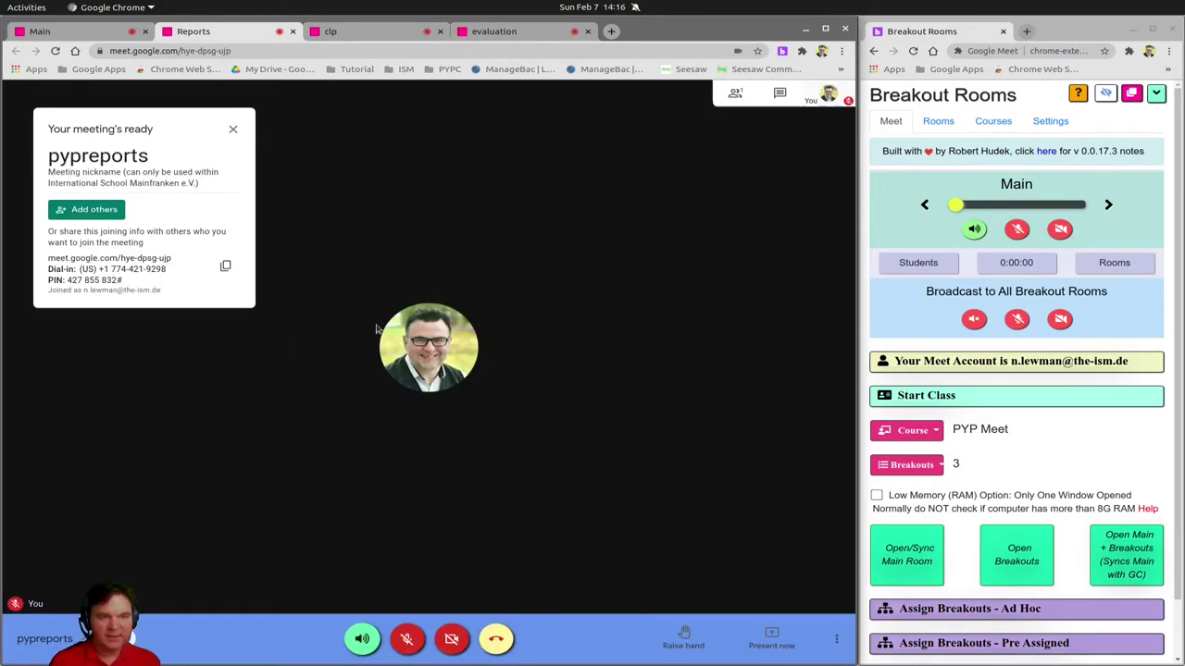
{"action": "left_click", "coordinate": [234, 129]}
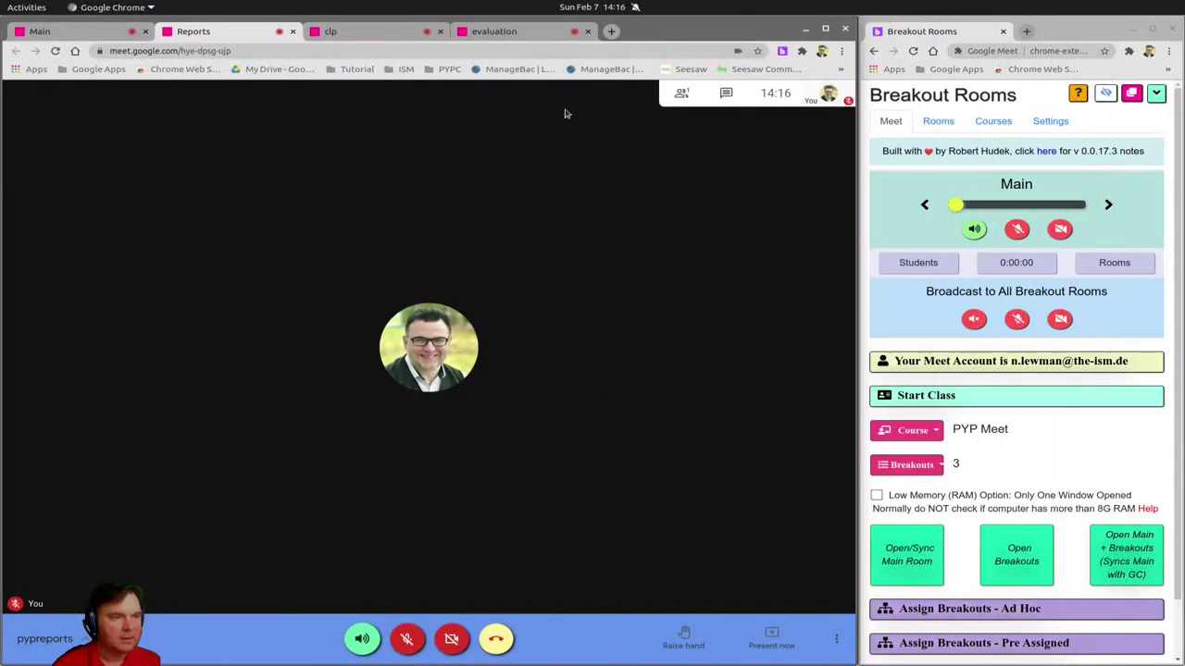
{"action": "key", "text": "Escape"}
{"action": "left_click", "coordinate": [39, 30]}
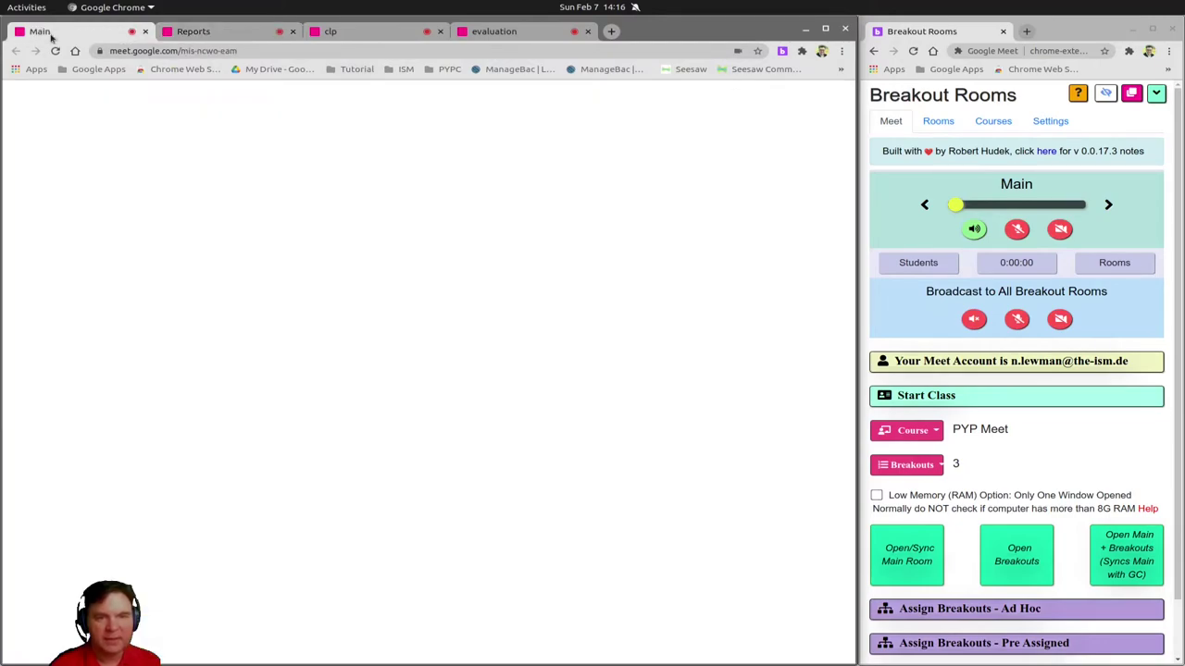
{"action": "left_click", "coordinate": [234, 131]}
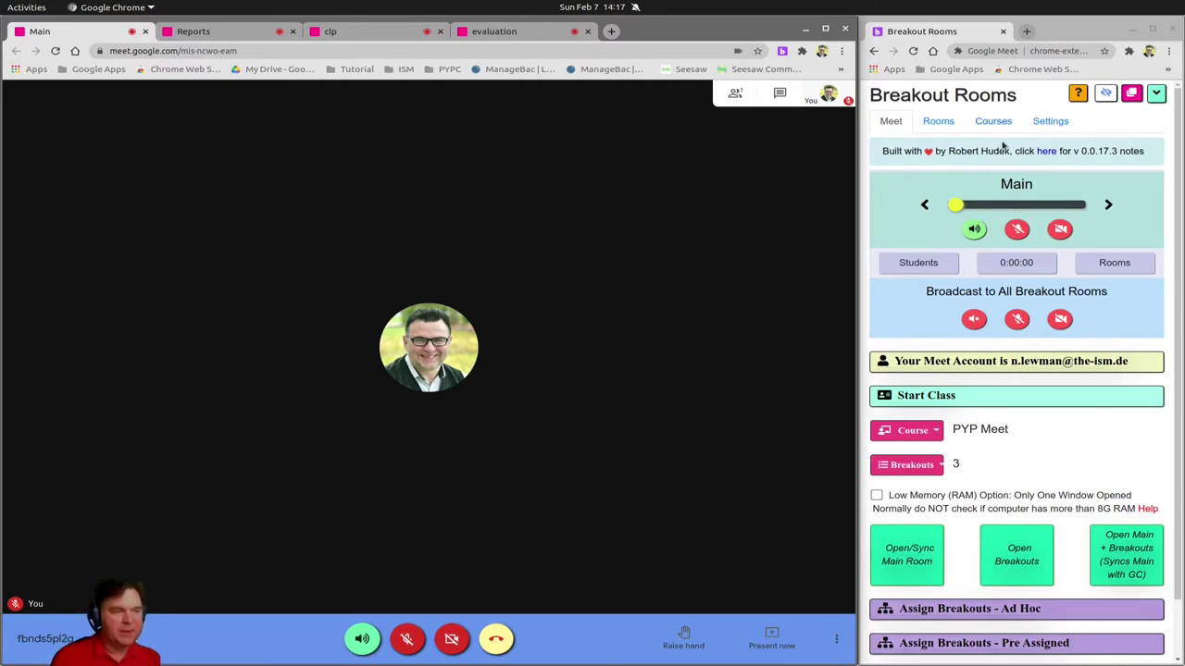
{"action": "left_click", "coordinate": [1109, 205]}
{"action": "left_click", "coordinate": [1109, 204]}
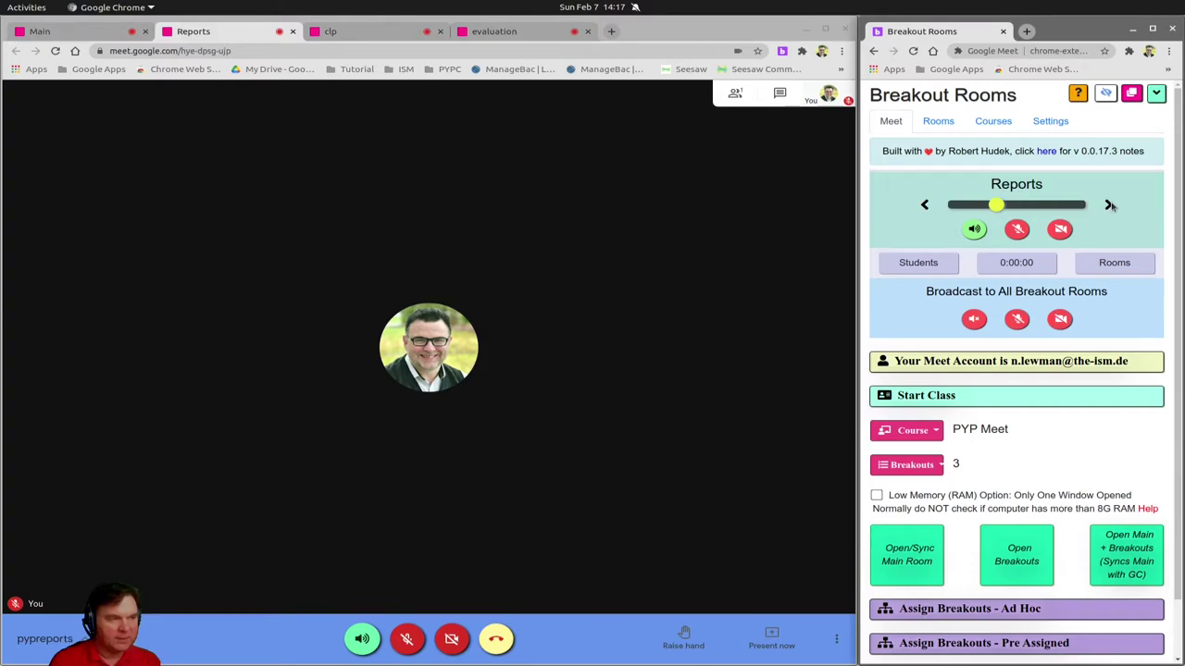
{"action": "left_click", "coordinate": [1109, 205]}
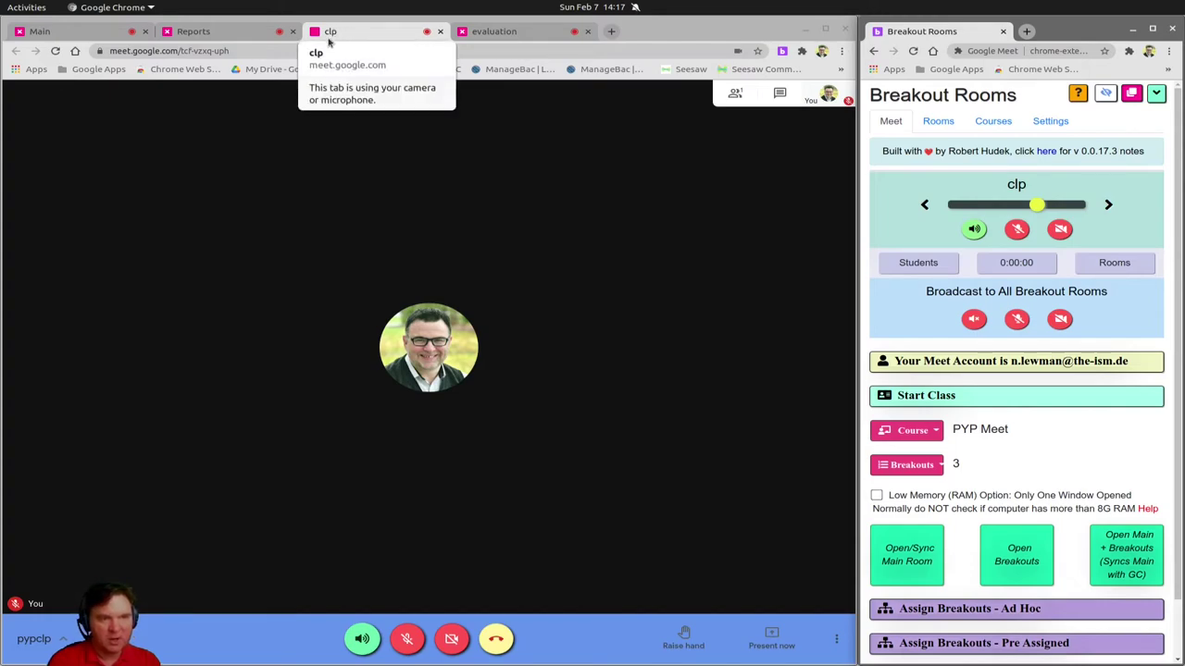
{"action": "left_click", "coordinate": [1108, 208]}
{"action": "left_click", "coordinate": [233, 132]}
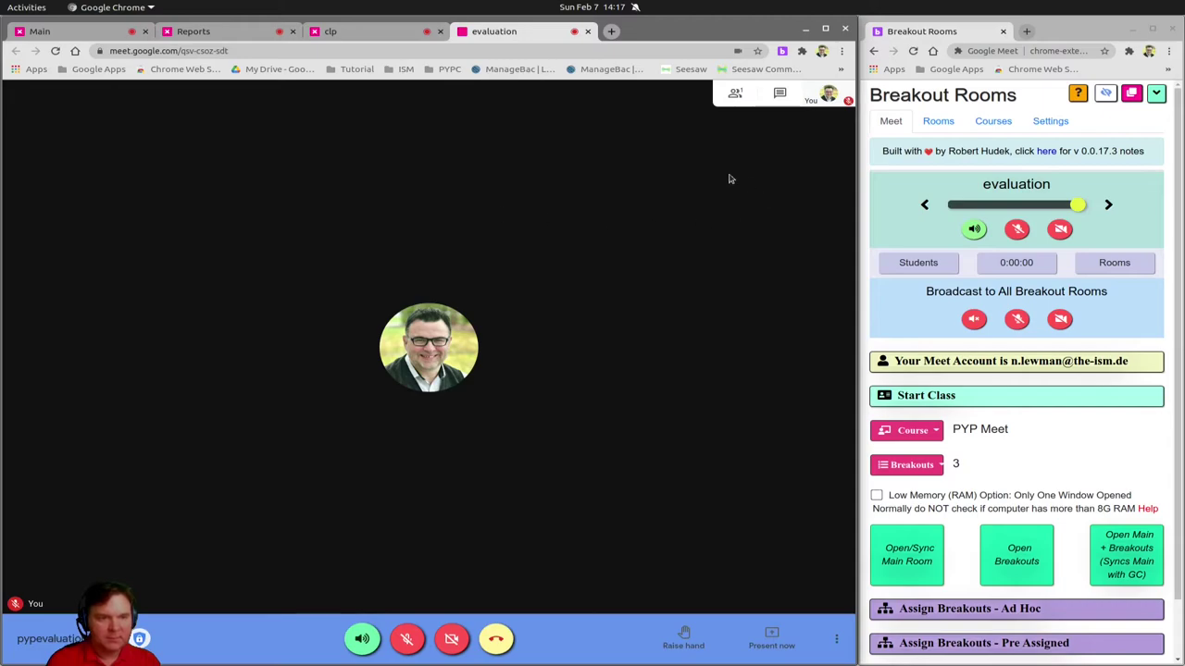
{"action": "left_click", "coordinate": [1109, 206]}
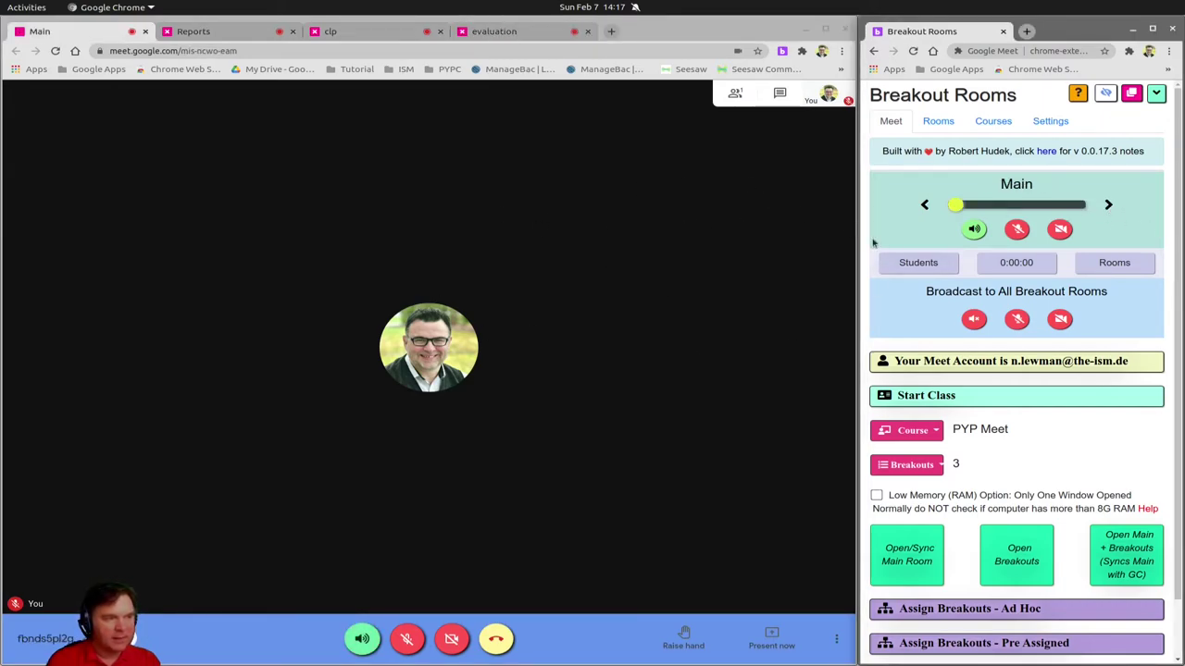
{"action": "left_click", "coordinate": [1105, 209]}
{"action": "left_click", "coordinate": [1105, 209]}
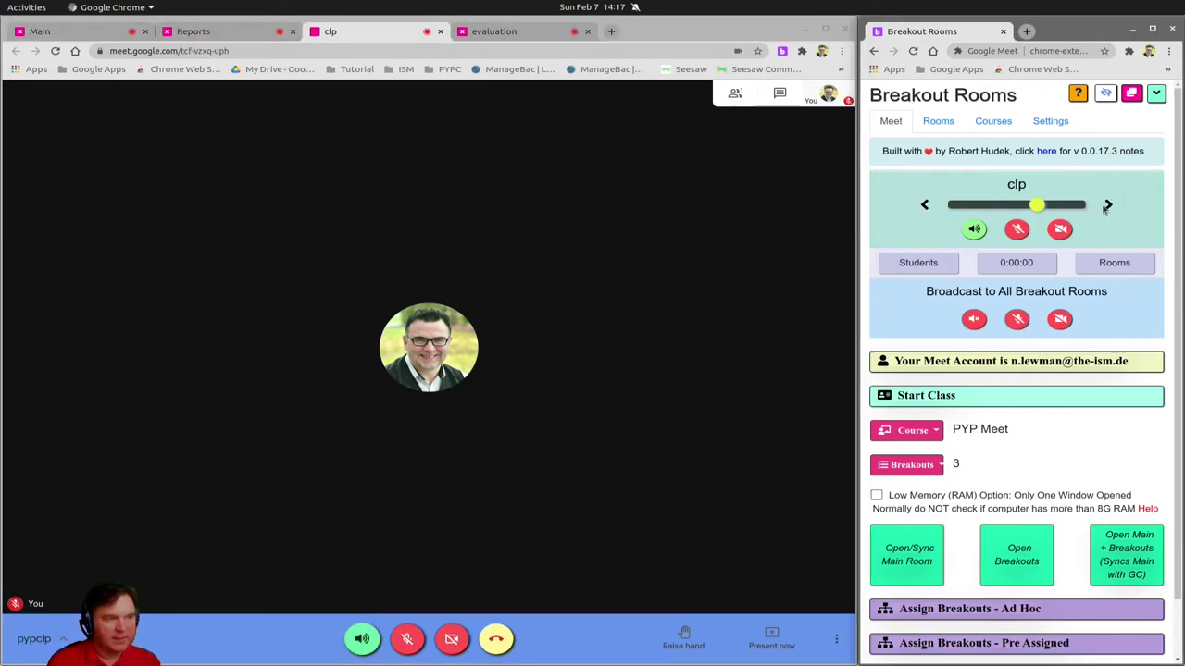
{"action": "left_click", "coordinate": [1107, 205]}
Broadcast Main audio to all breakouts, toggle the broadcast mic on then off, and toggle the Main camera
{"action": "left_click", "coordinate": [1107, 205]}
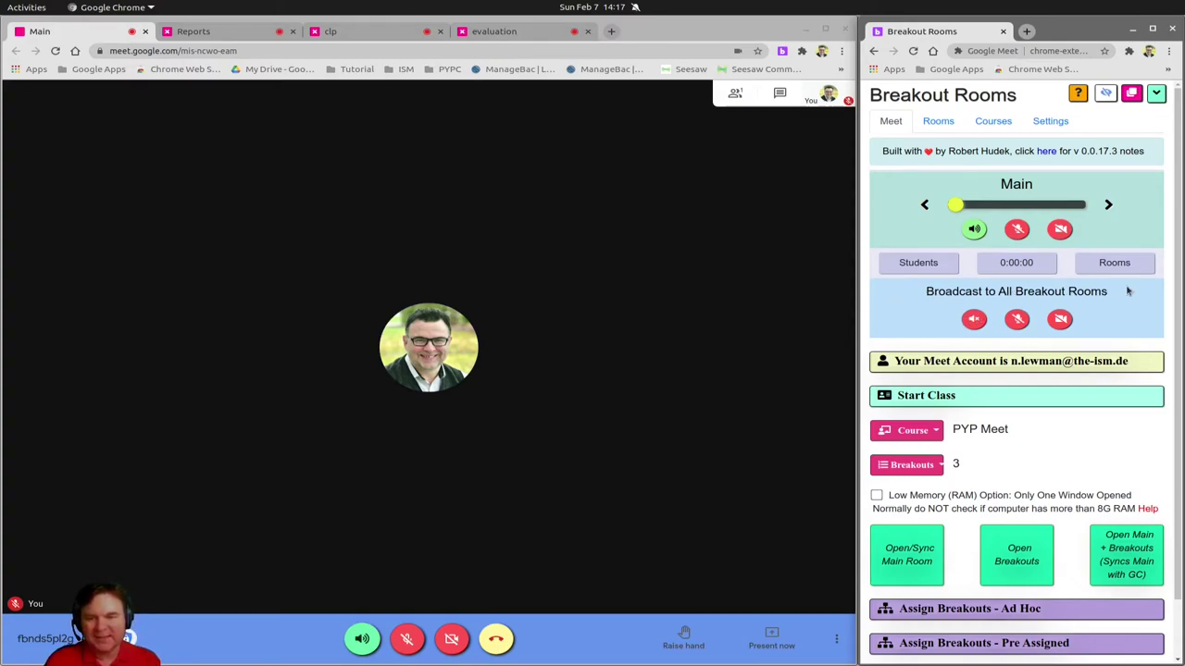
{"action": "left_click", "coordinate": [973, 320]}
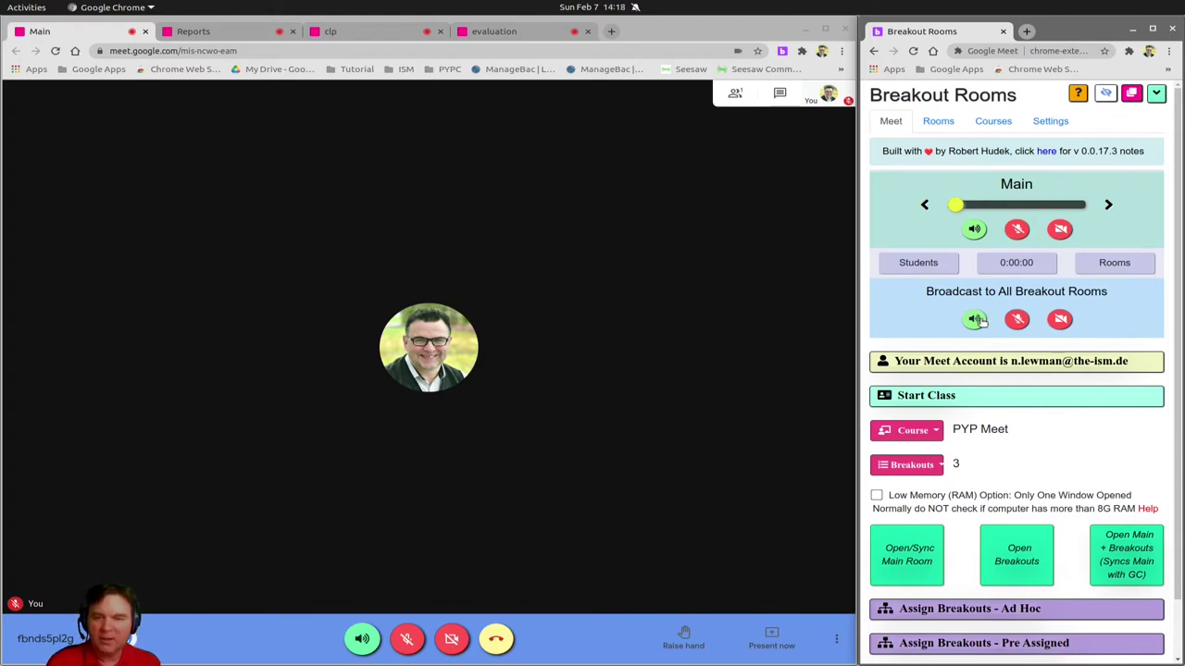
{"action": "left_click", "coordinate": [1020, 322]}
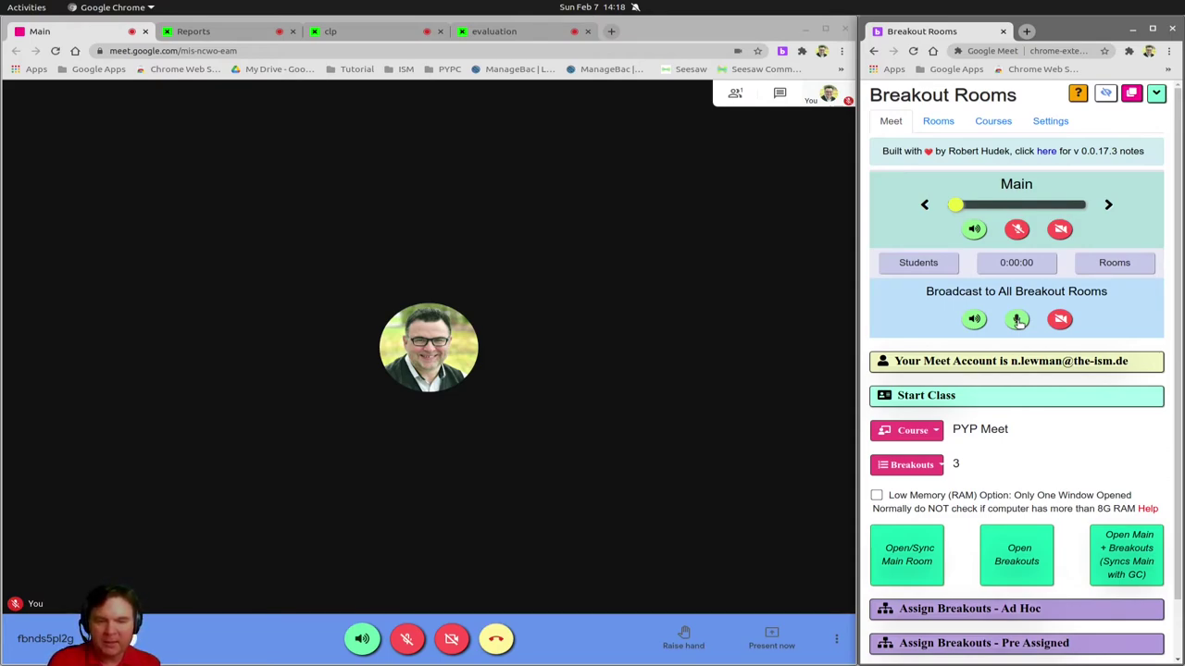
{"action": "left_click", "coordinate": [1017, 320]}
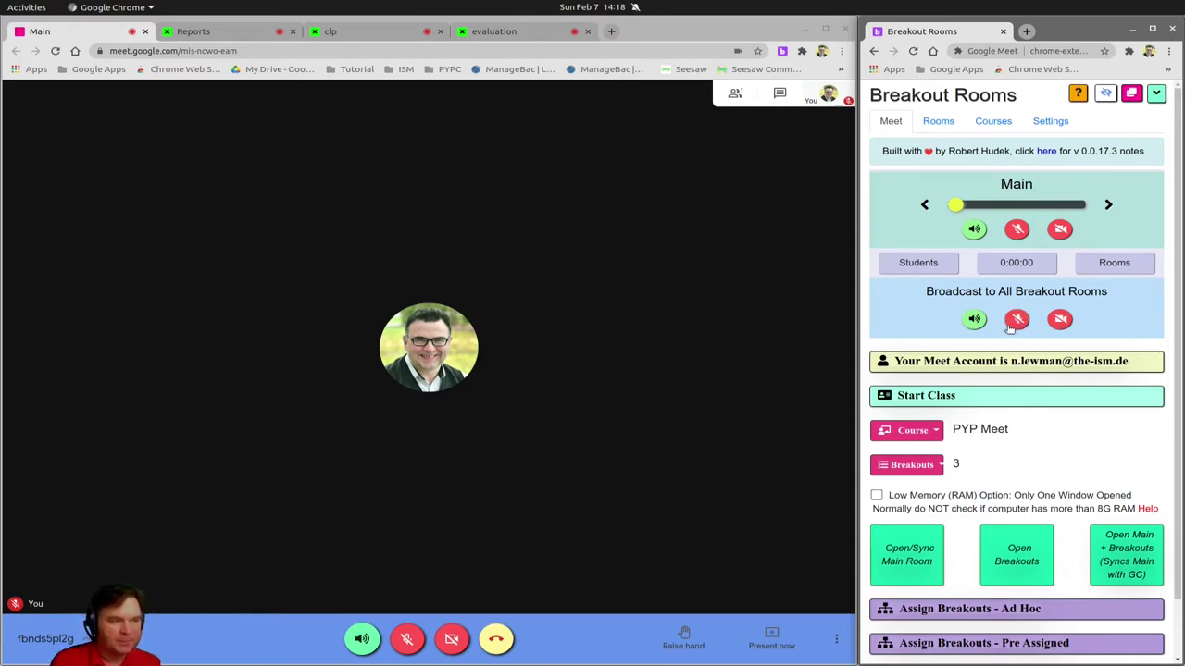
{"action": "left_click", "coordinate": [1061, 229]}
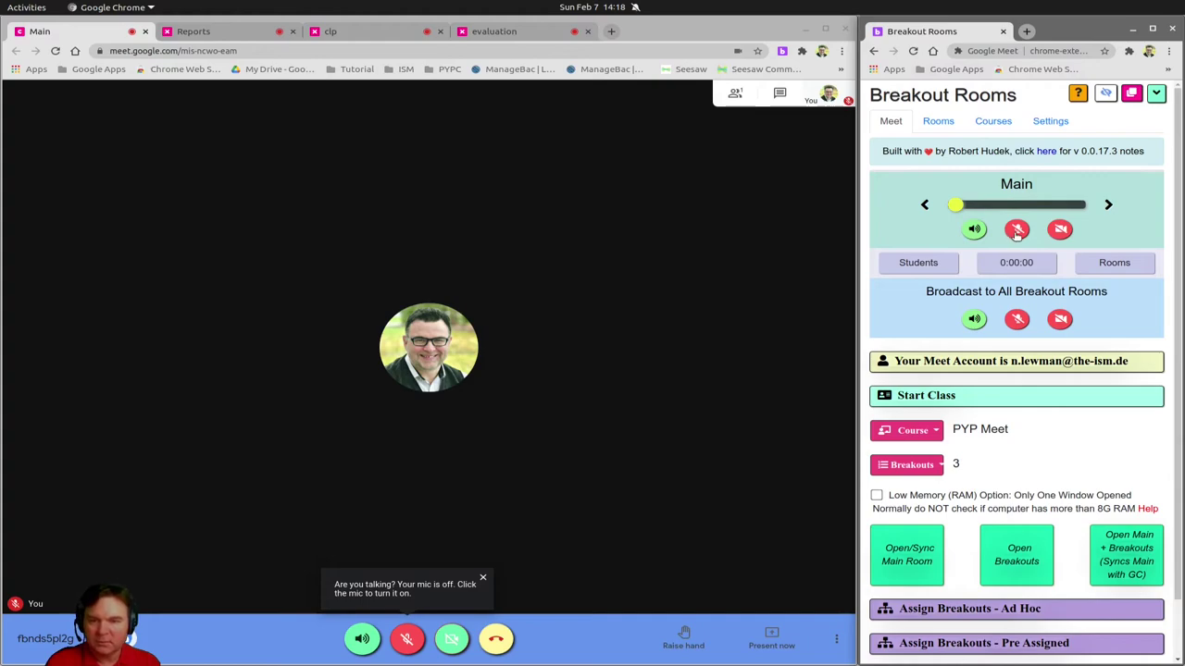
{"action": "left_click", "coordinate": [406, 638]}
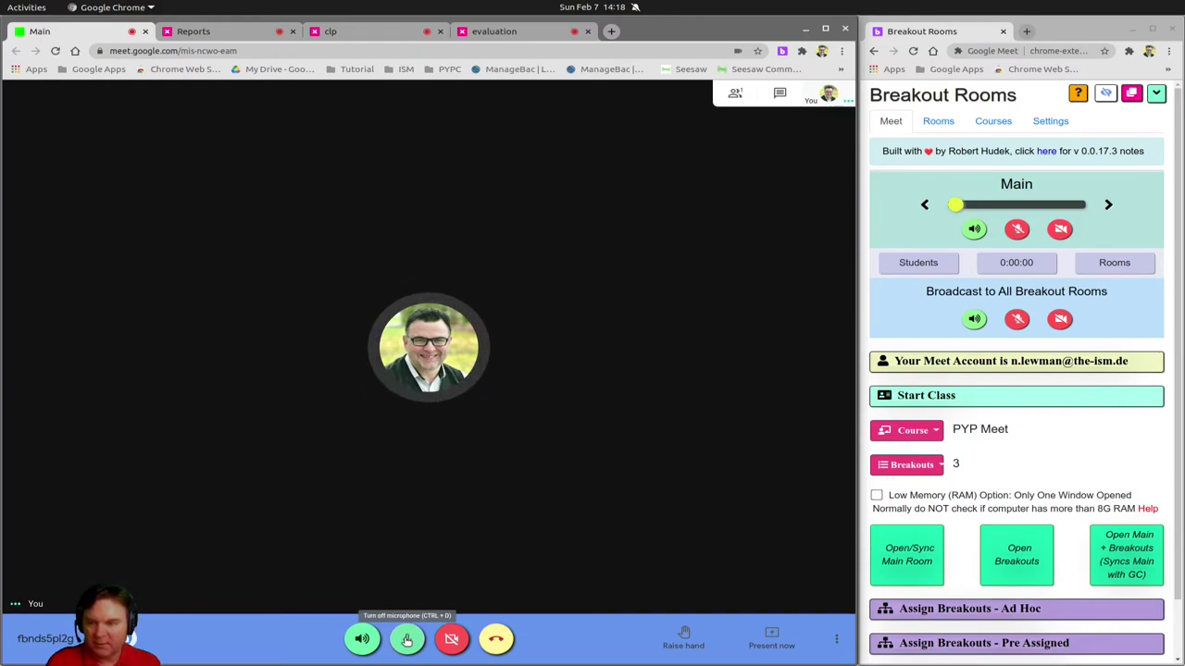
{"action": "left_click", "coordinate": [405, 639]}
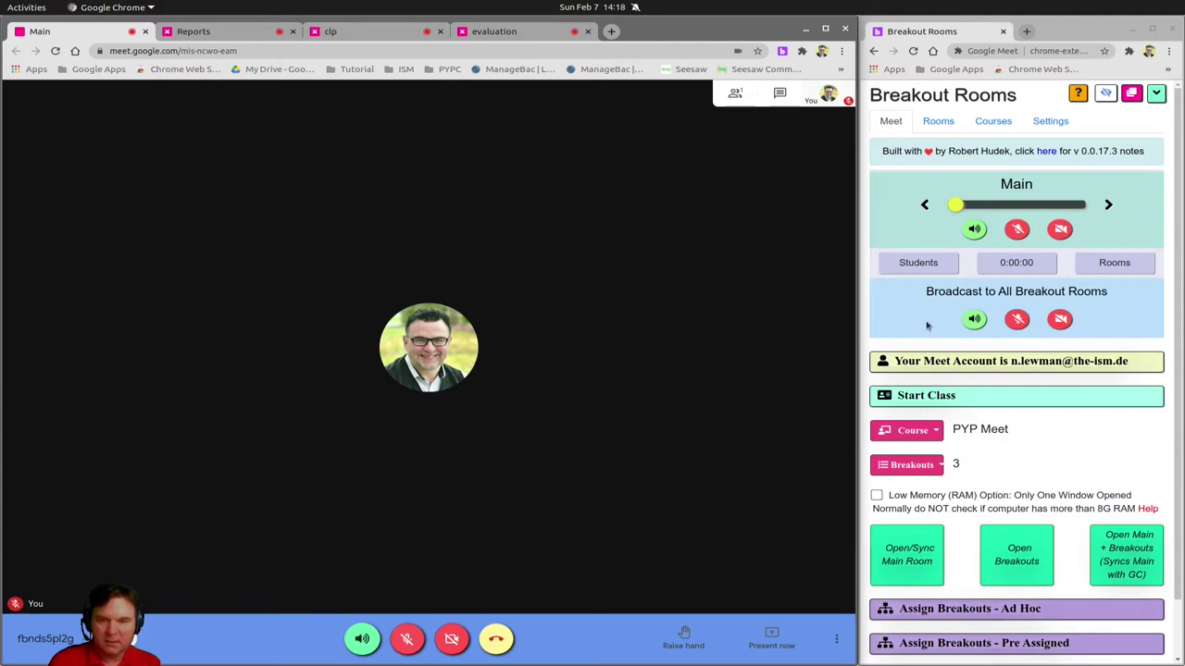
{"action": "left_click", "coordinate": [206, 31]}
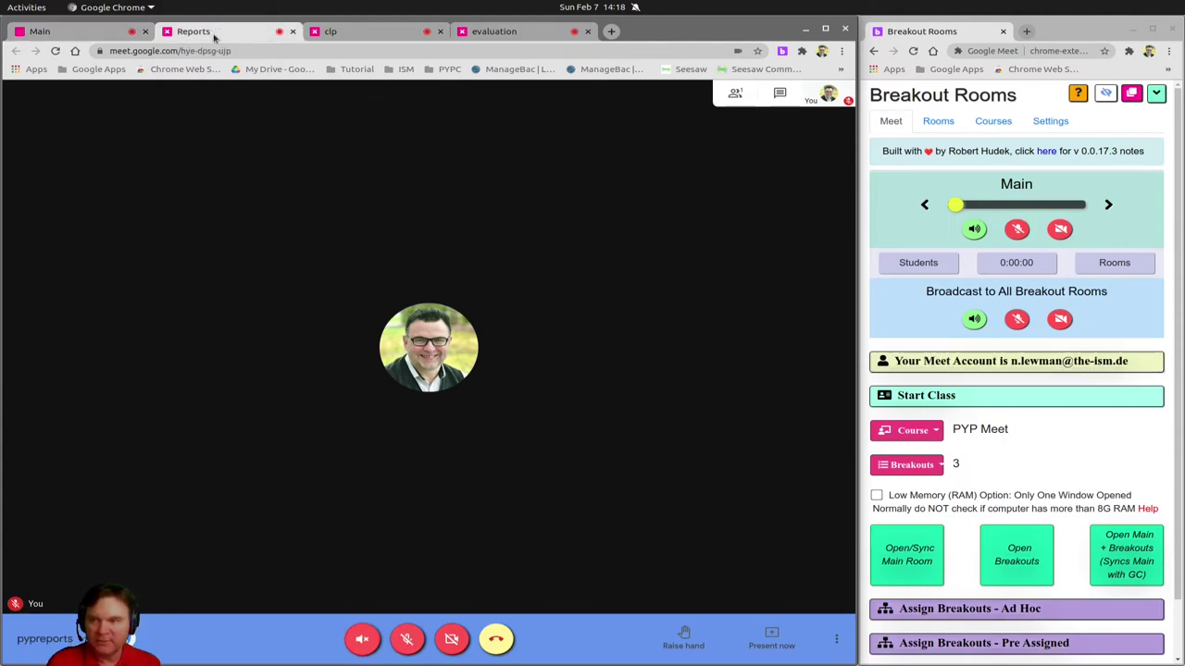
{"action": "left_click", "coordinate": [324, 35]}
{"action": "left_click", "coordinate": [534, 37]}
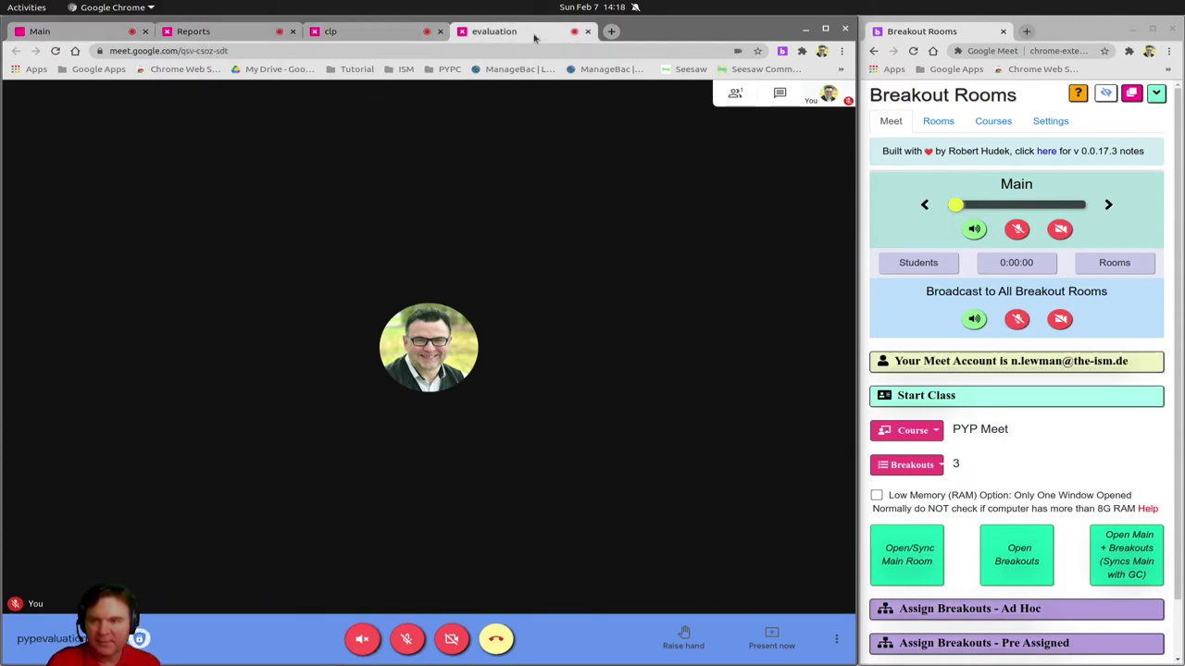
{"action": "left_click", "coordinate": [1108, 206]}
{"action": "left_click", "coordinate": [1107, 205]}
{"action": "left_click", "coordinate": [1108, 205]}
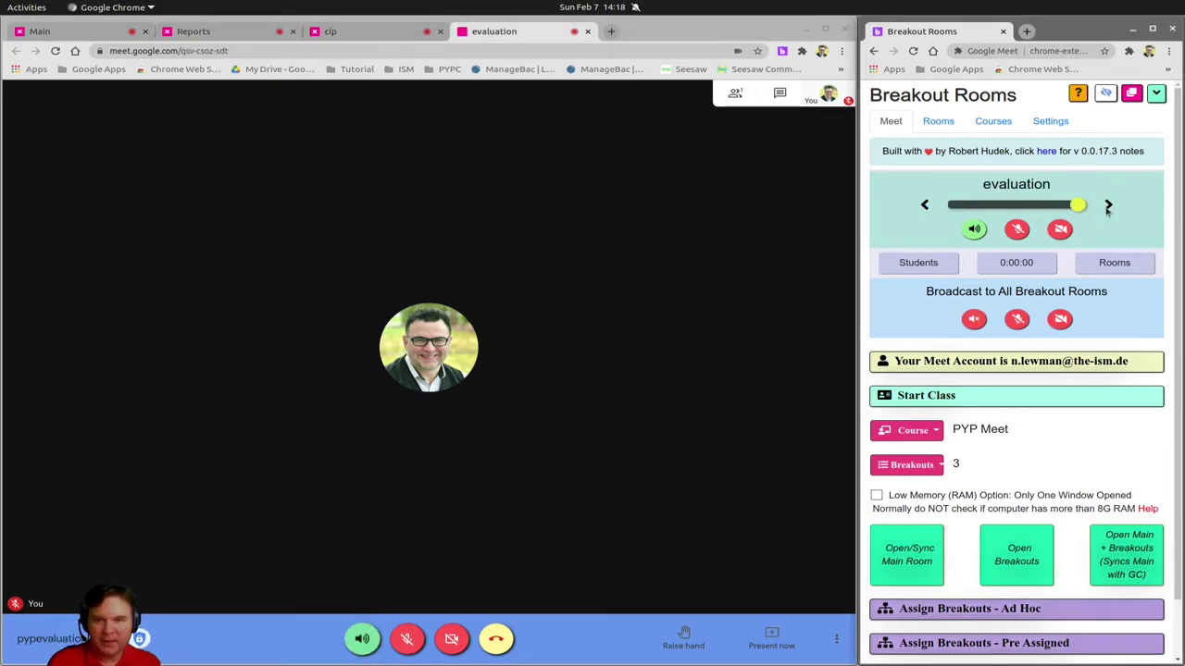
{"action": "left_click", "coordinate": [1108, 205]}
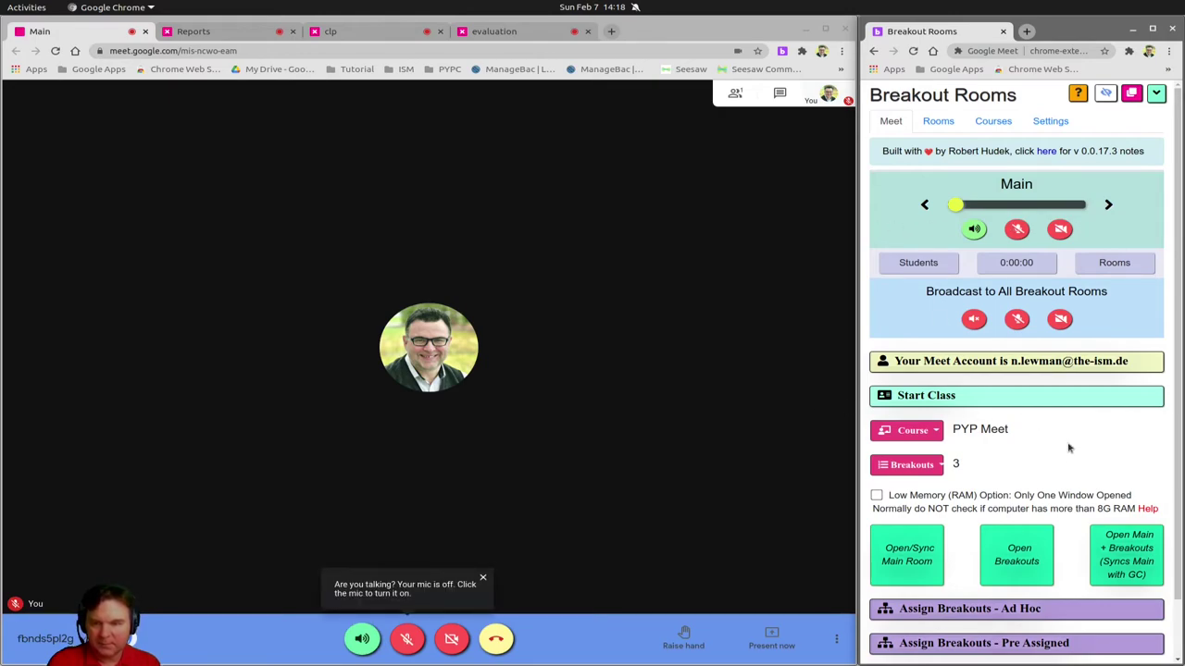
{"action": "scroll", "coordinate": [1069, 461], "scroll_direction": "down", "scroll_amount": 2}
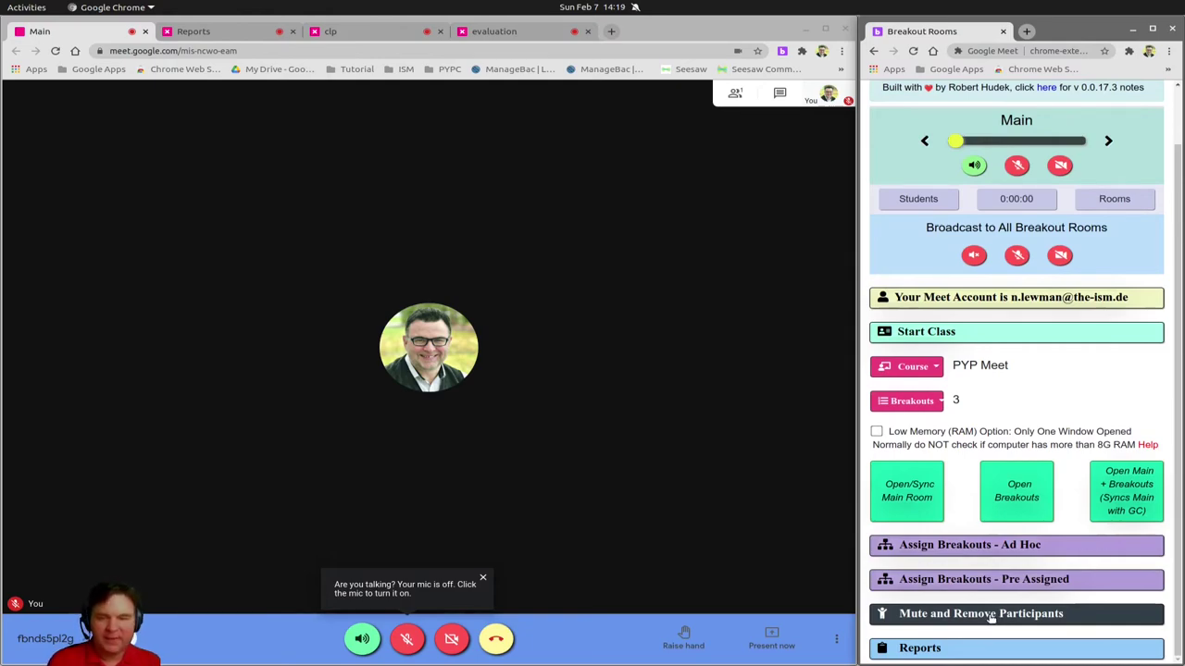
Expand the Mute and Remove Participants section and scroll through its room muting and ending options
{"action": "left_click", "coordinate": [951, 611]}
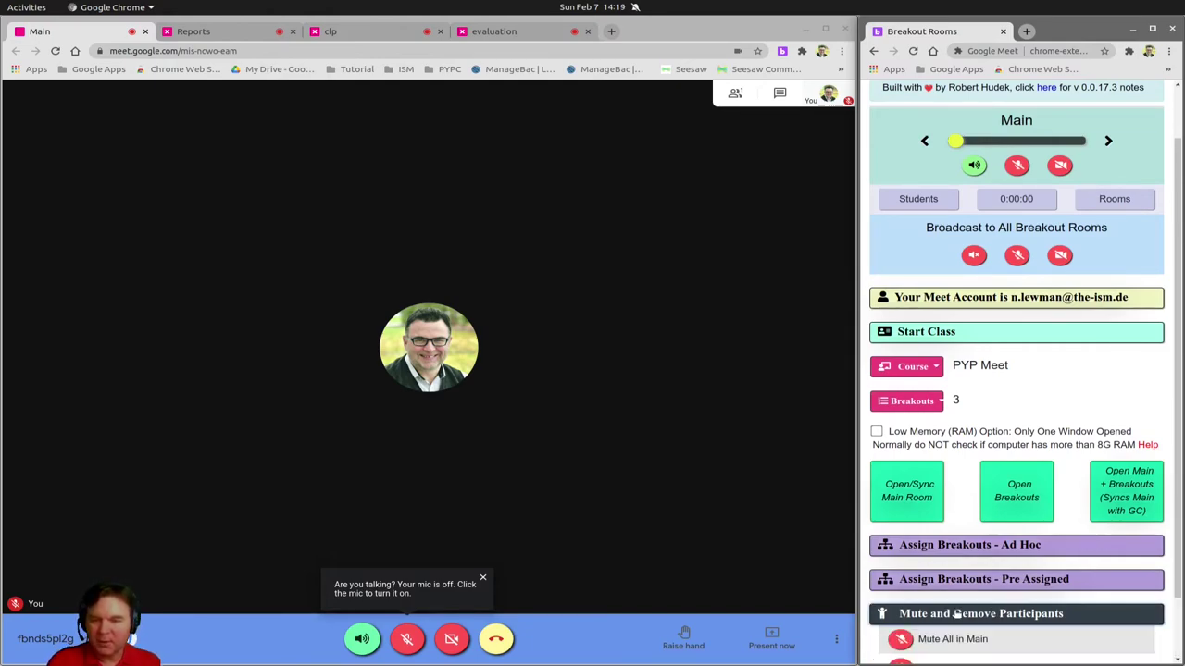
{"action": "scroll", "coordinate": [978, 595], "scroll_direction": "down", "scroll_amount": 4}
{"action": "scroll", "coordinate": [978, 595], "scroll_direction": "down", "scroll_amount": 1}
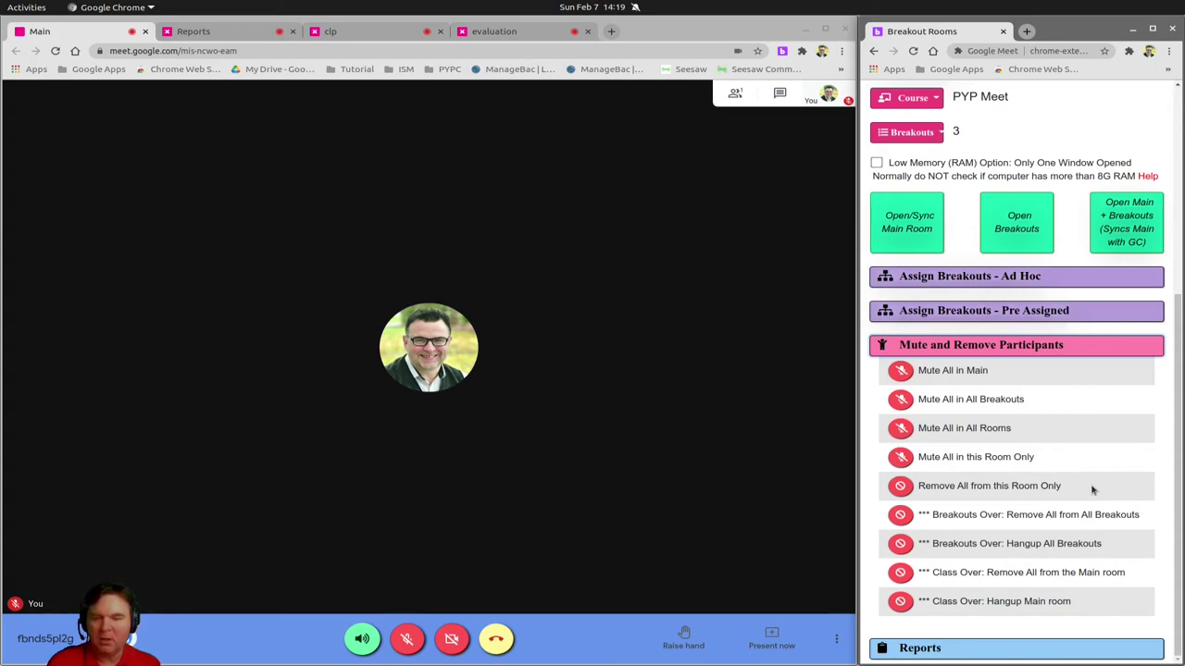
Expand Assign Breakouts - Ad Hoc, show the room links summary, and copy the Reports, clp and evaluation links
{"action": "left_click", "coordinate": [963, 282]}
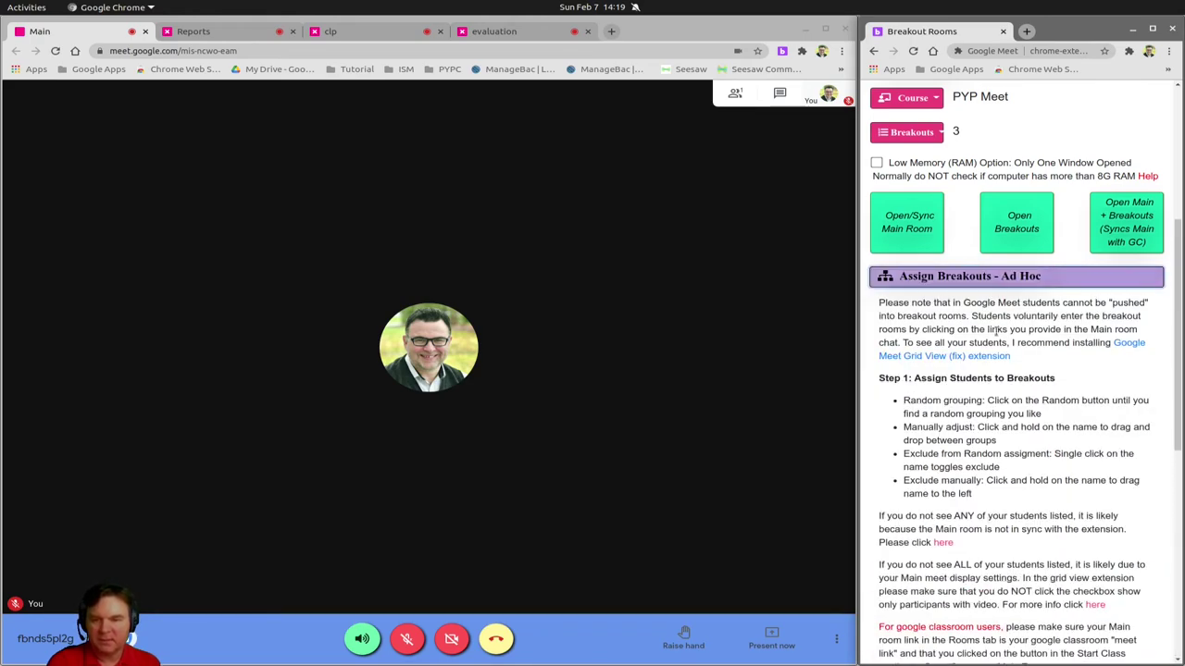
{"action": "scroll", "coordinate": [993, 458], "scroll_direction": "down", "scroll_amount": 4}
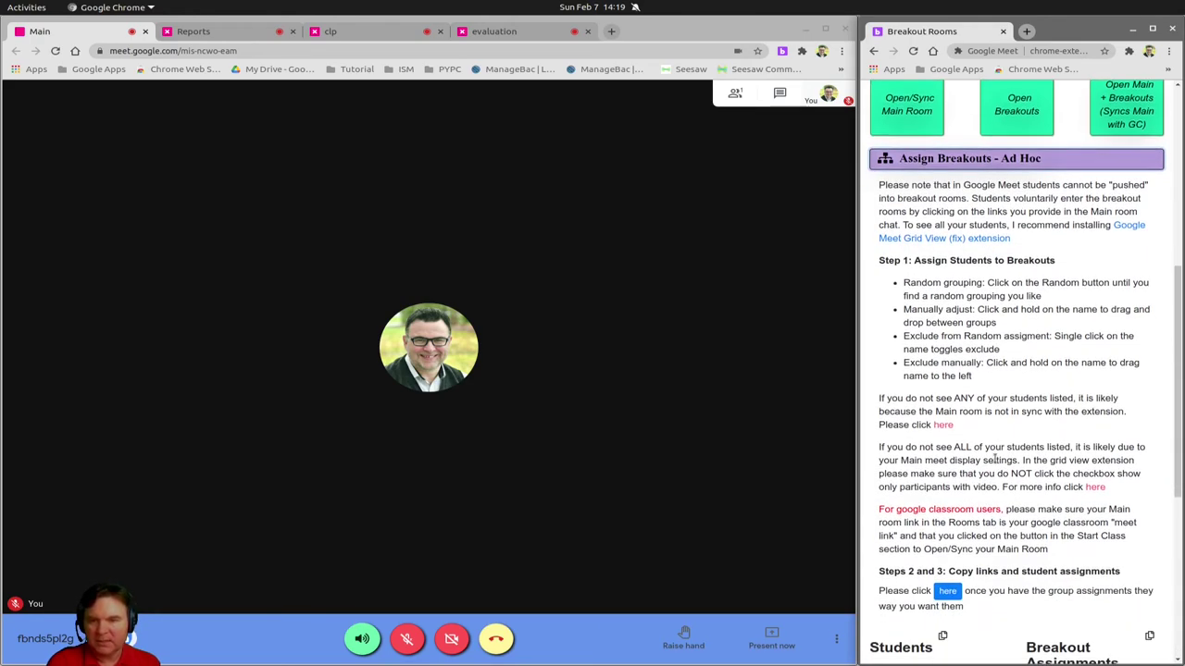
{"action": "scroll", "coordinate": [994, 462], "scroll_direction": "down", "scroll_amount": 1}
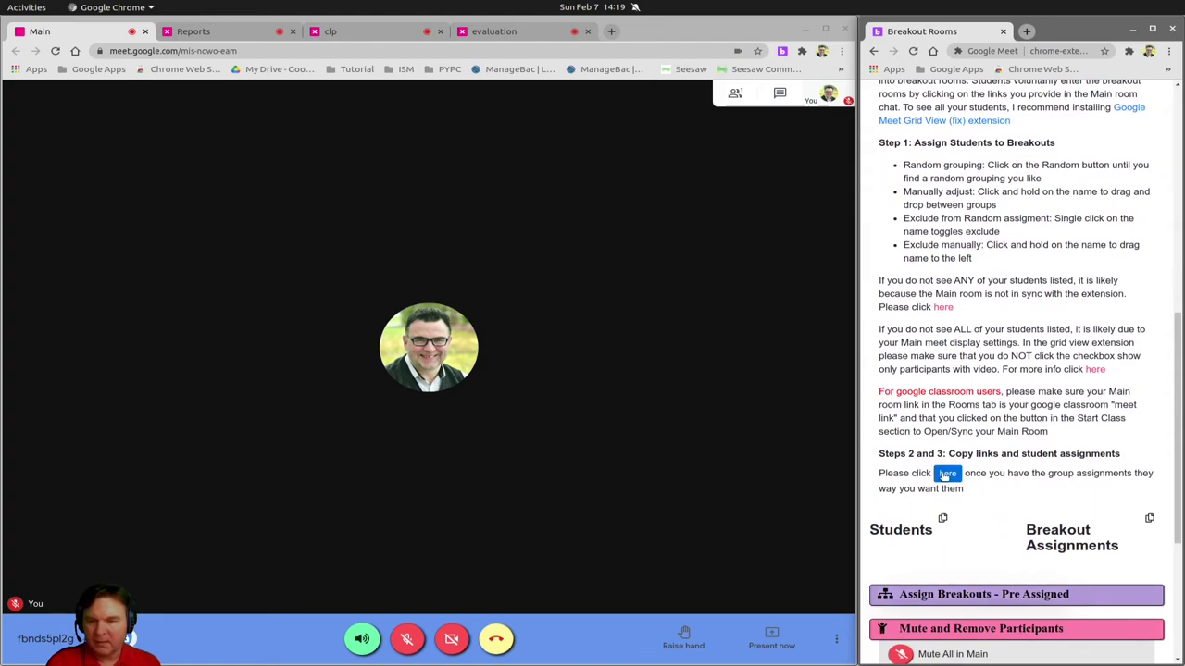
{"action": "left_click", "coordinate": [946, 474]}
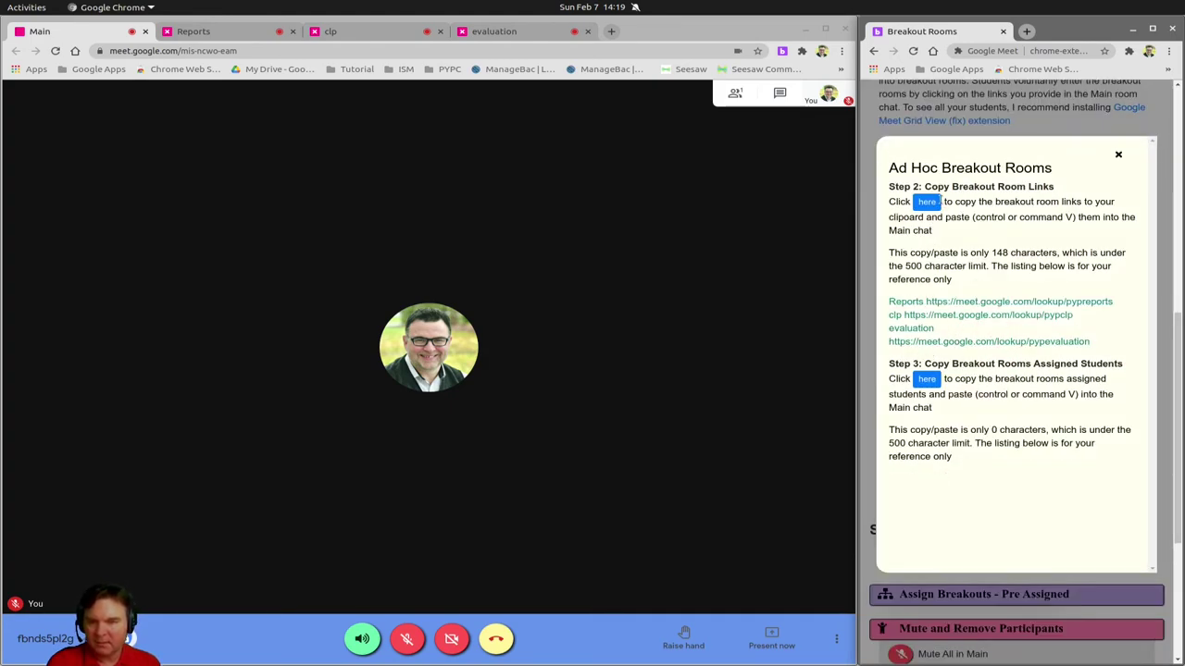
{"action": "left_click", "coordinate": [933, 202]}
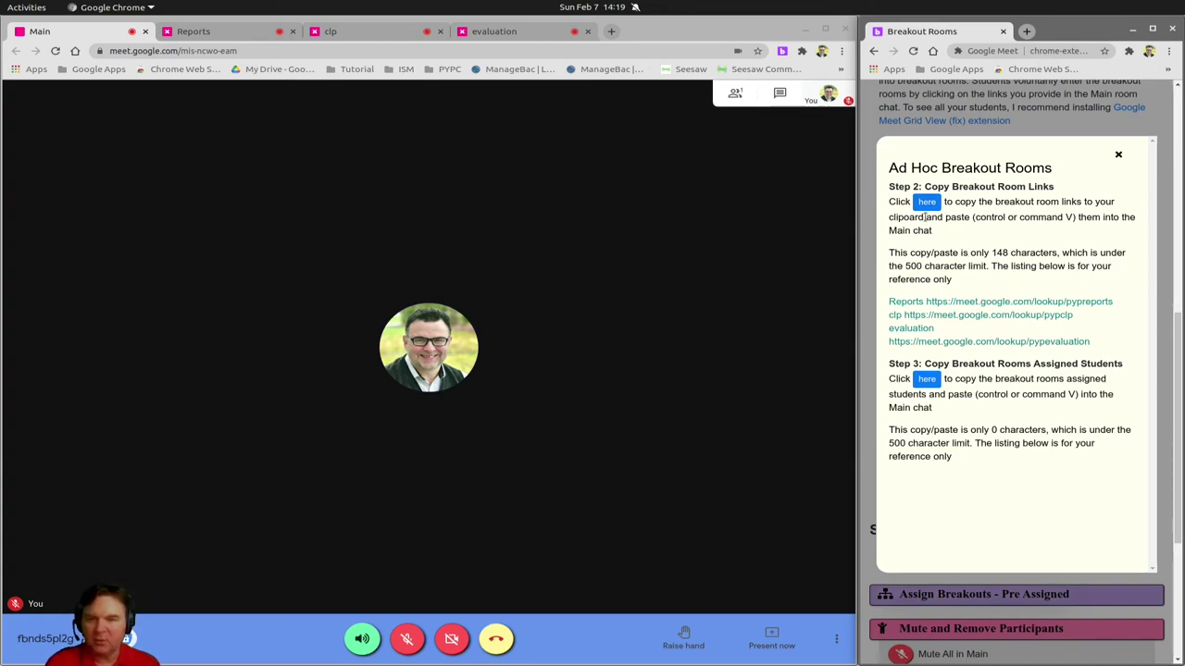
Close the ad hoc links popup and minimise the Breakout Rooms and Meet windows, leaving the New Tab page showing
{"action": "left_click", "coordinate": [1119, 156]}
{"action": "scroll", "coordinate": [1007, 310], "scroll_direction": "up", "scroll_amount": 3}
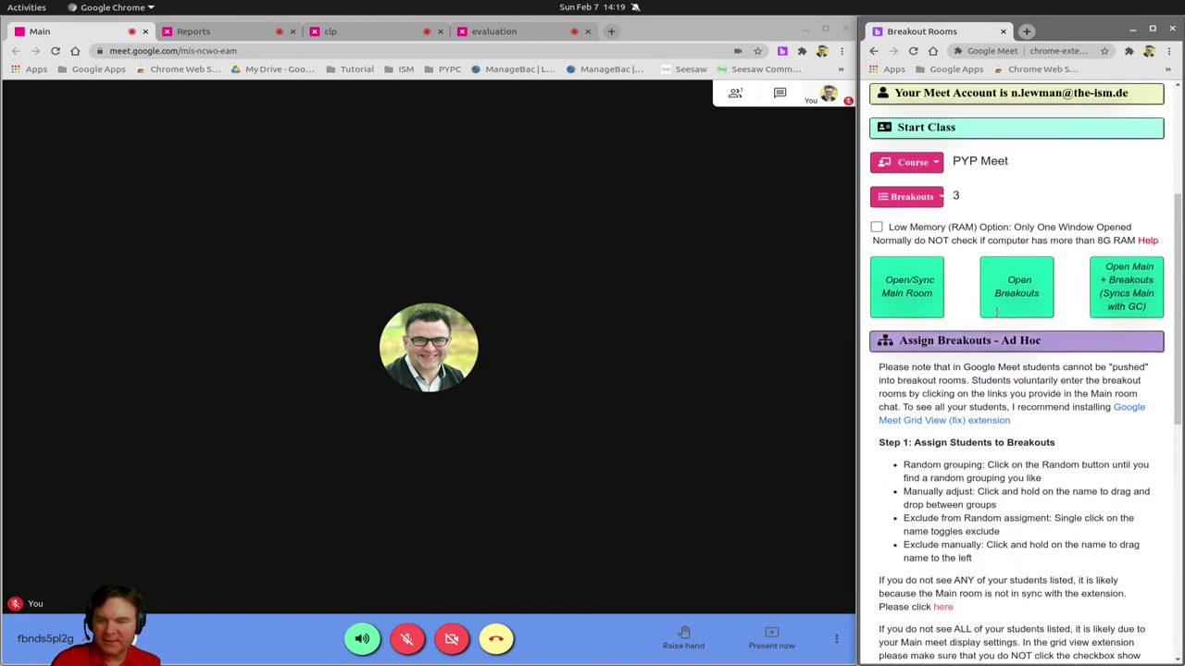
{"action": "scroll", "coordinate": [996, 313], "scroll_direction": "up", "scroll_amount": 3}
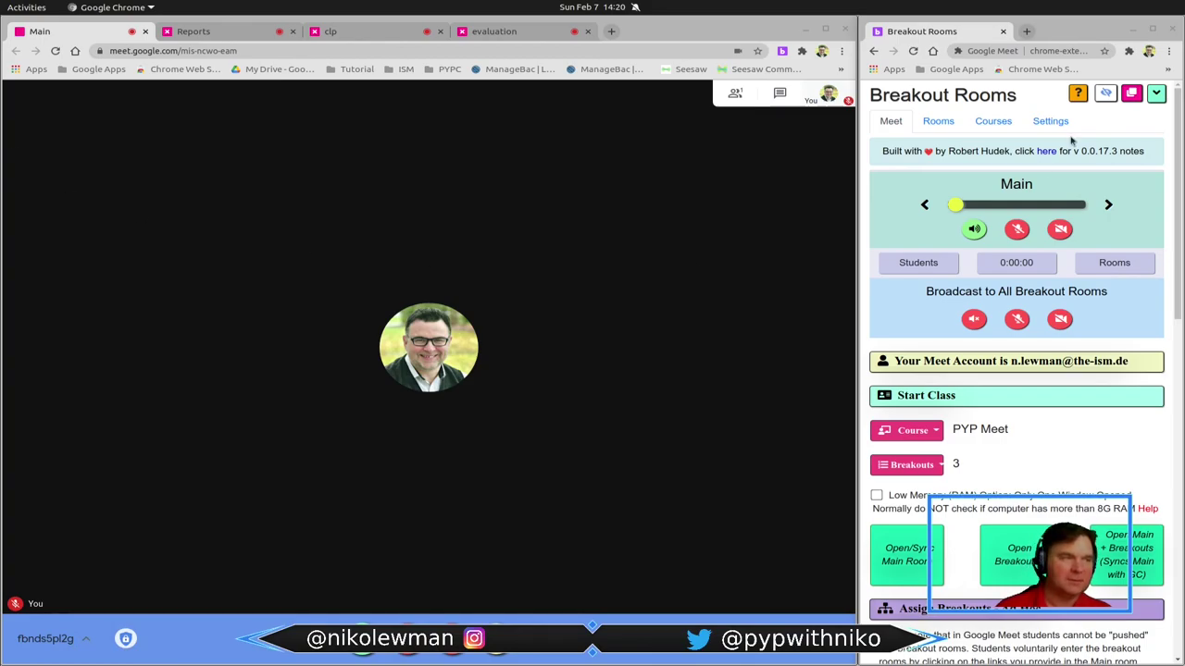
{"action": "left_click", "coordinate": [1134, 29]}
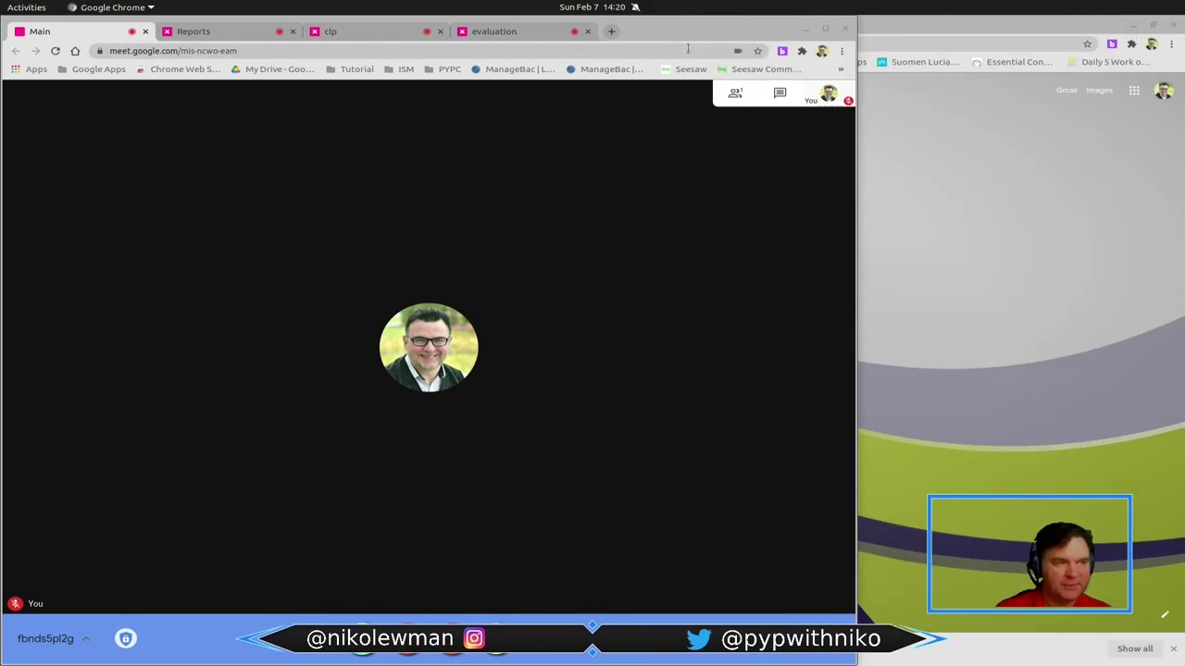
{"action": "left_click", "coordinate": [805, 30]}
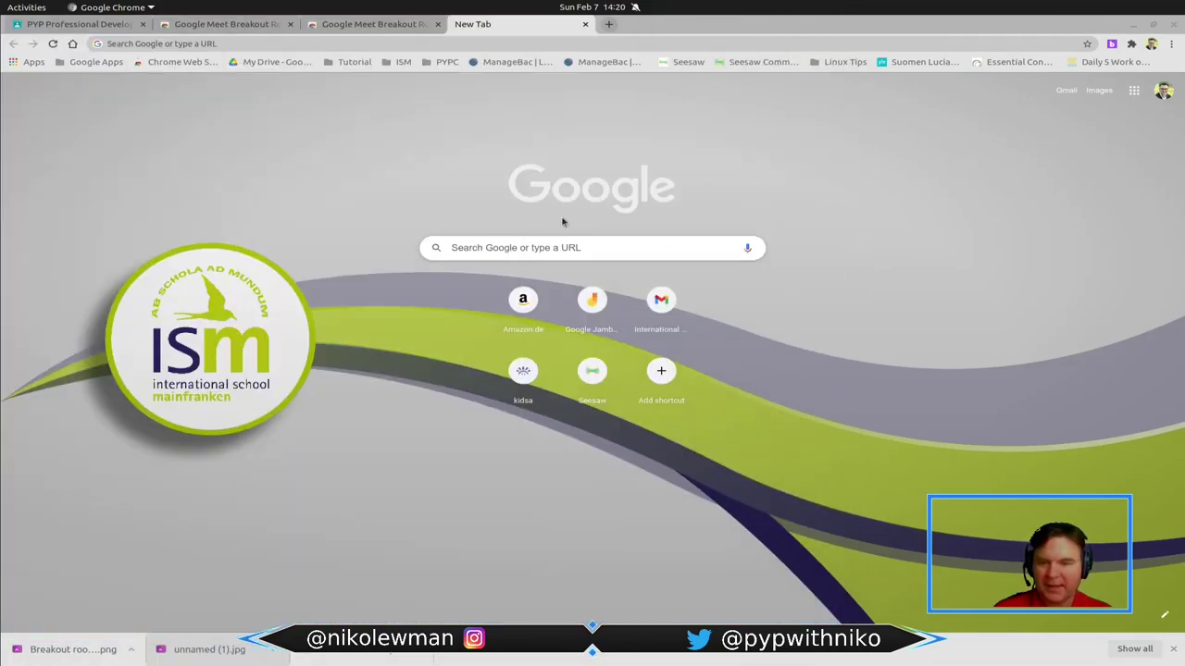